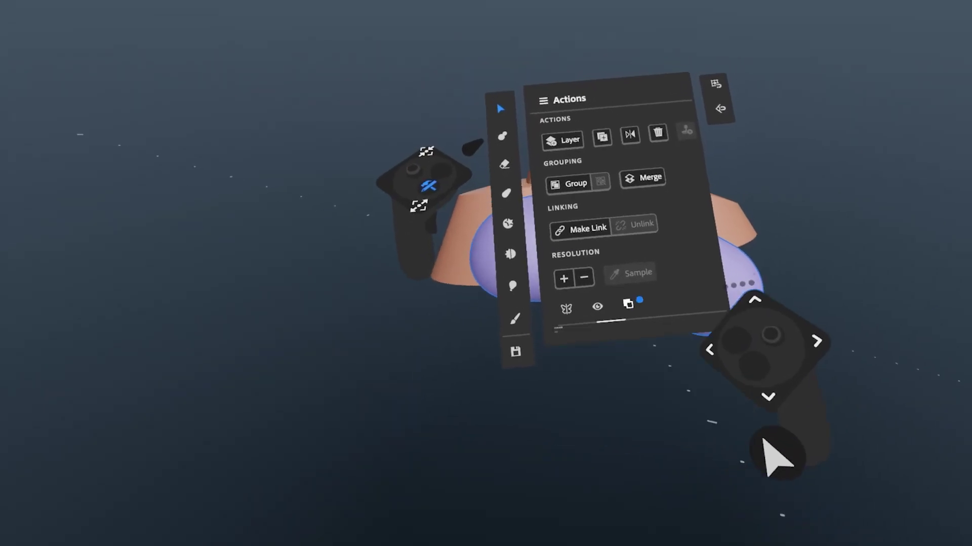
Select individual clay layers and bring up their Boolean options in the Actions
left_click(585, 441)
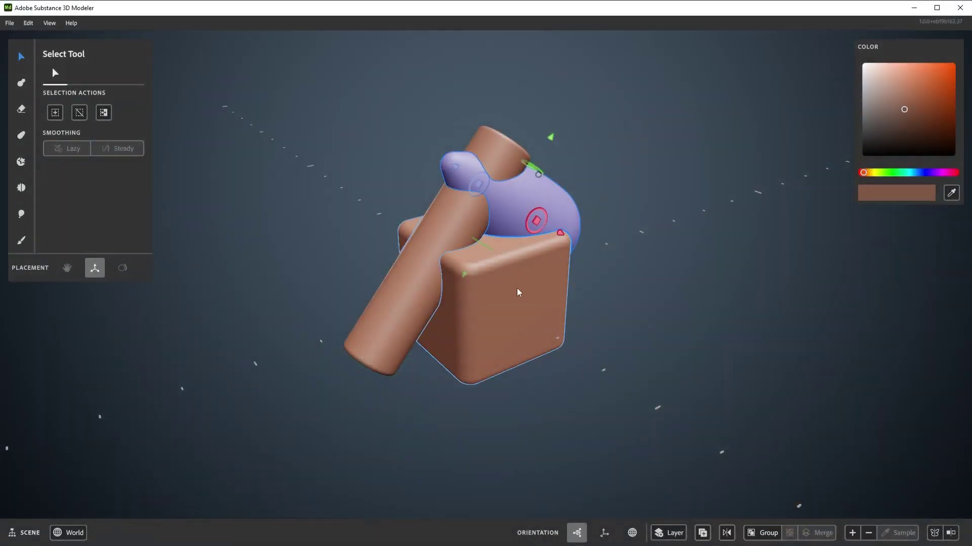
left_click(518, 289)
left_click(368, 342)
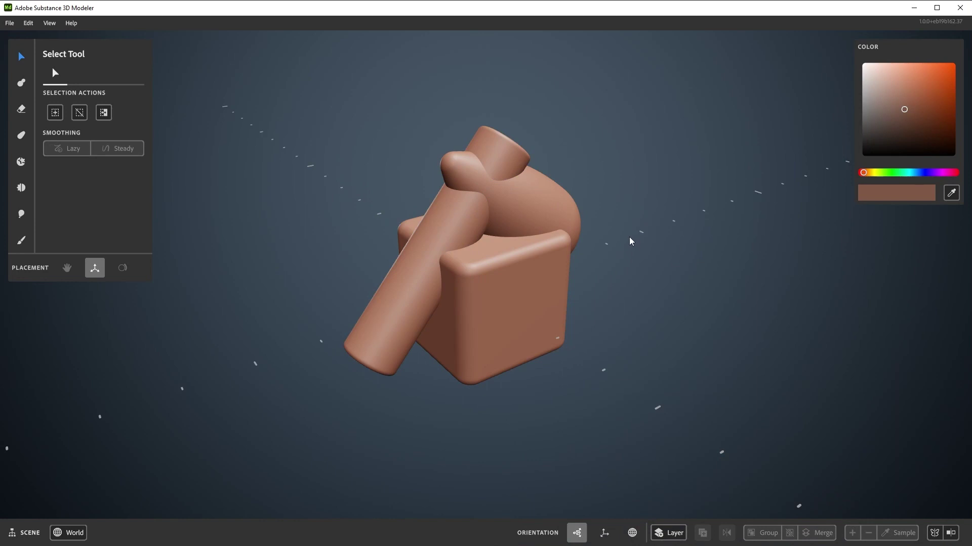
right_click(607, 181)
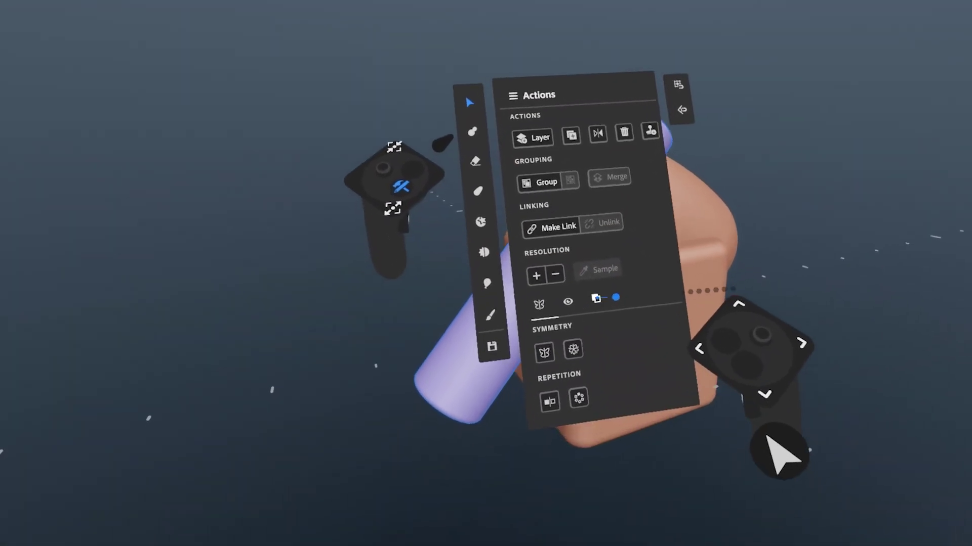
left_click(623, 422)
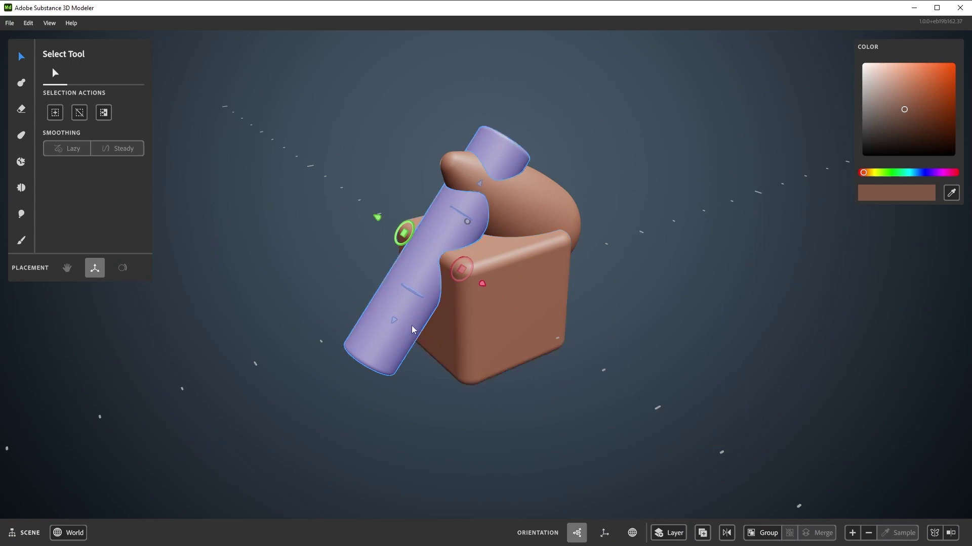
Set the long cylinder as a union Boolean object
right_click(413, 330)
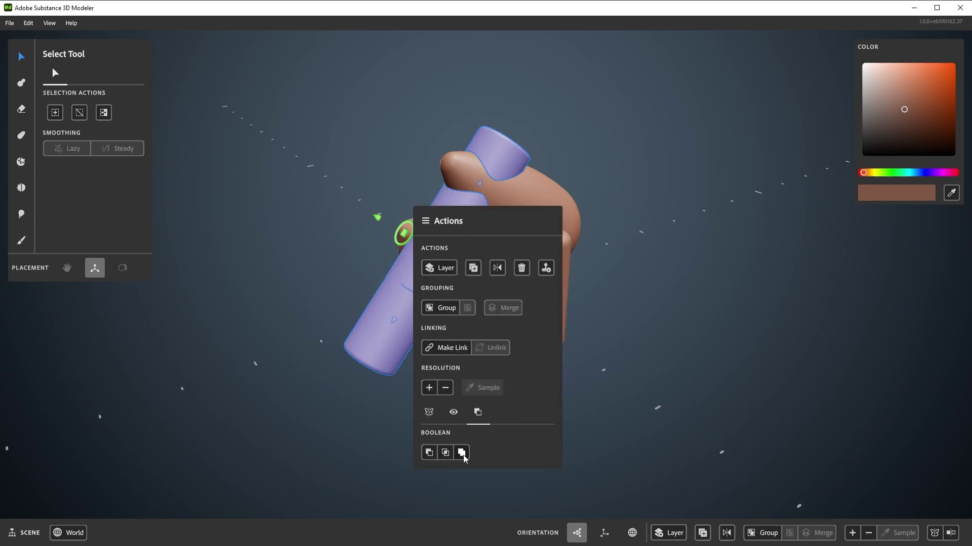
left_click(461, 453)
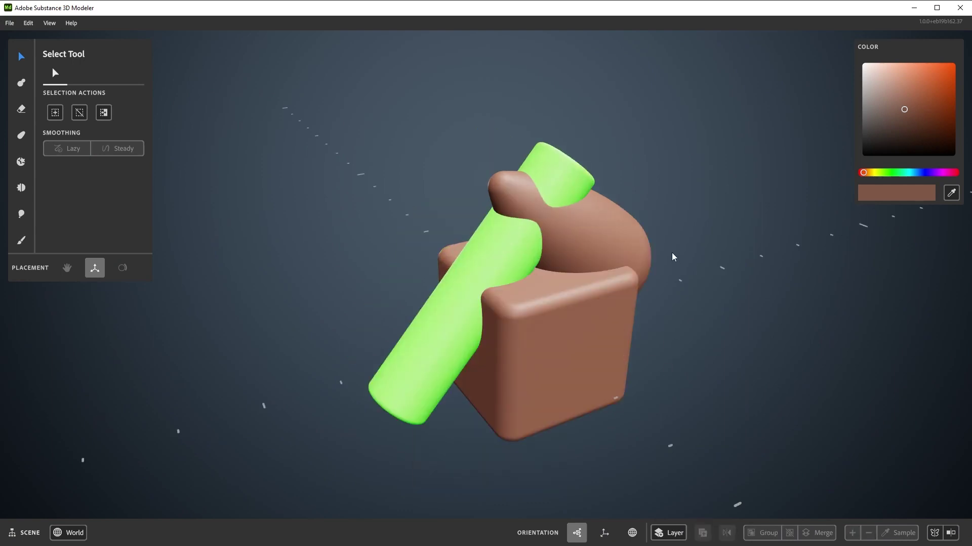
right_click(673, 248)
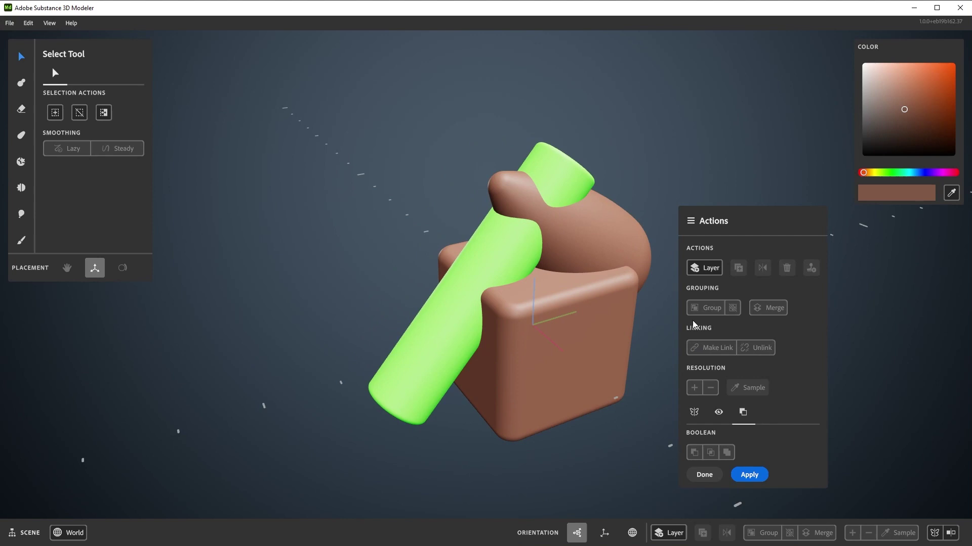
left_click(626, 423)
Try moving the green cylinder away from the other shapes
left_click_drag(424, 255, 333, 208)
key("ctrl+z")
key("ctrl+z")
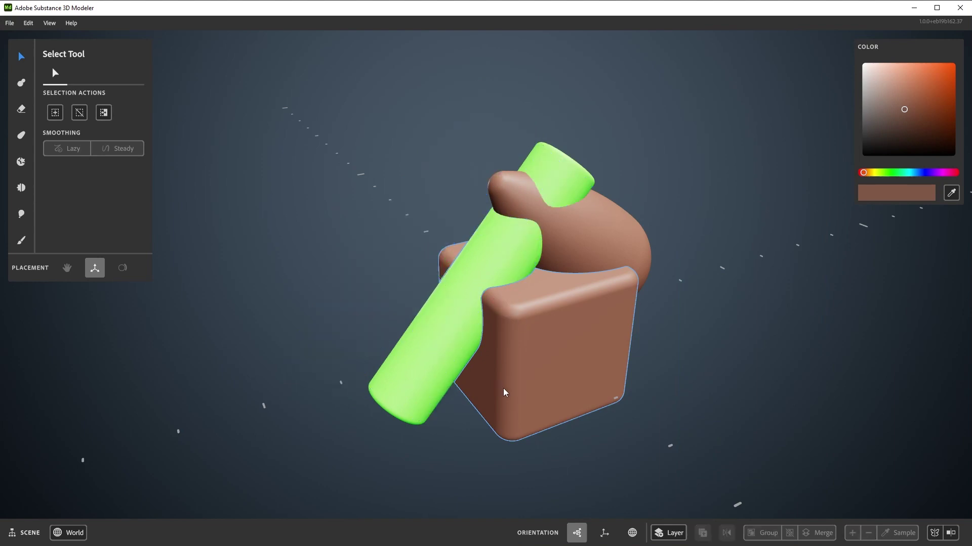
Try applying the cylinder's union Boolean to the cube only and moving the combined shape
left_click(532, 350)
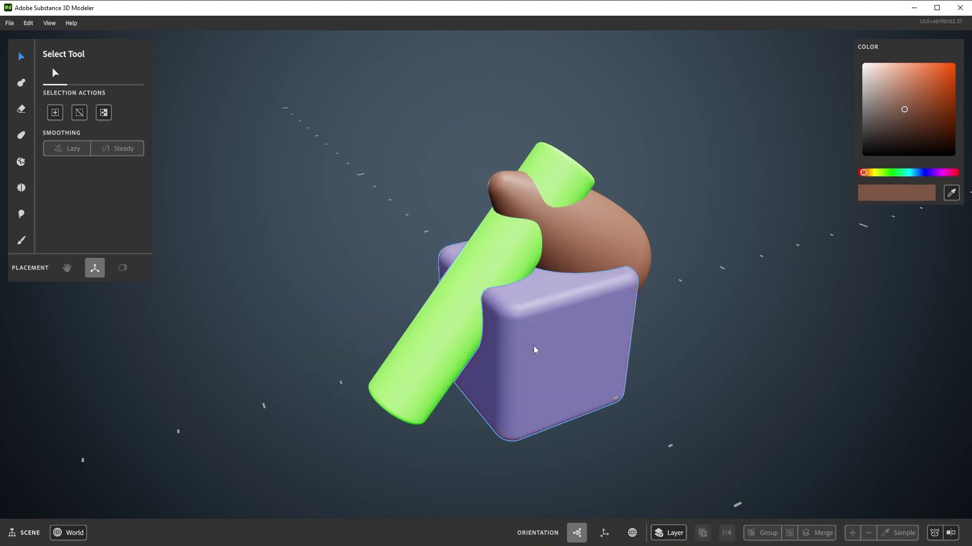
right_click(545, 320)
left_click(620, 477)
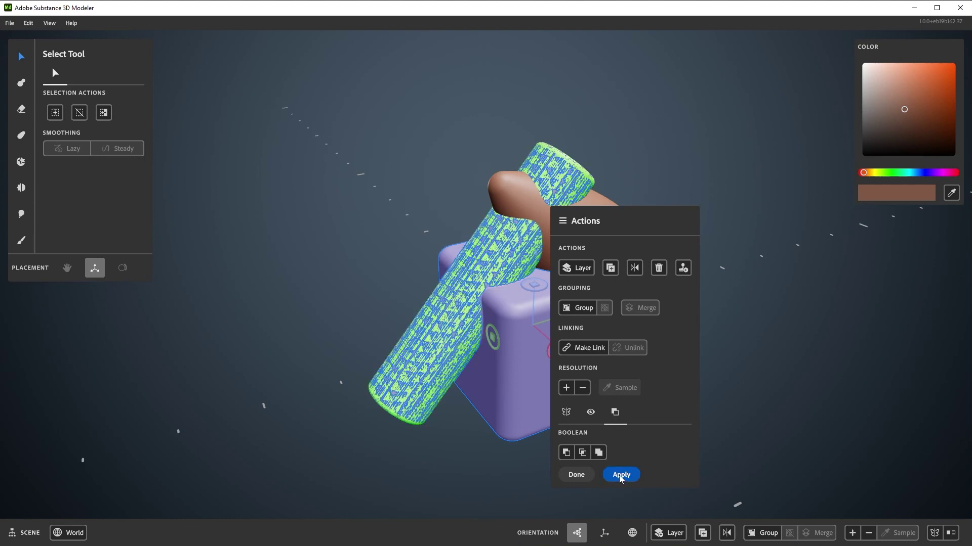
left_click(476, 457)
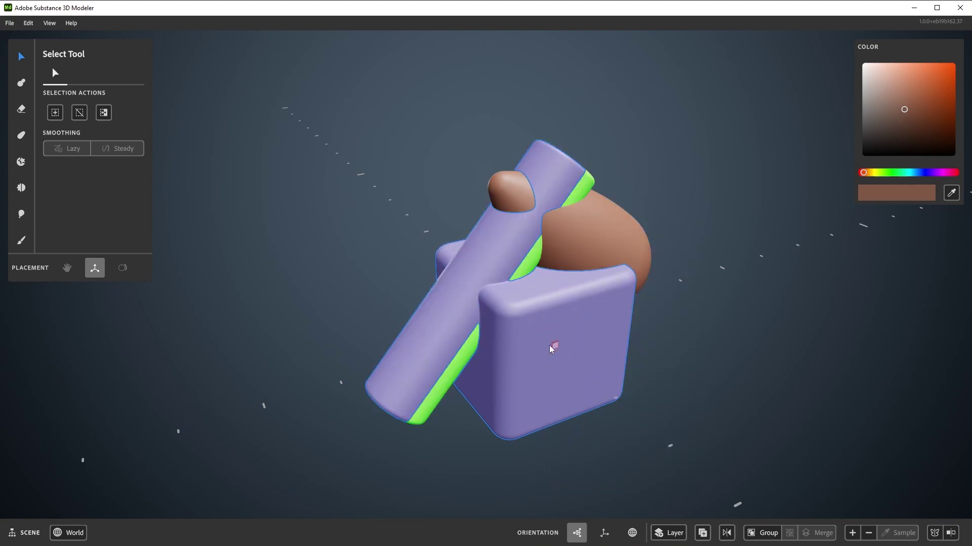
middle_click_drag(548, 345, 439, 250)
key("ctrl+z")
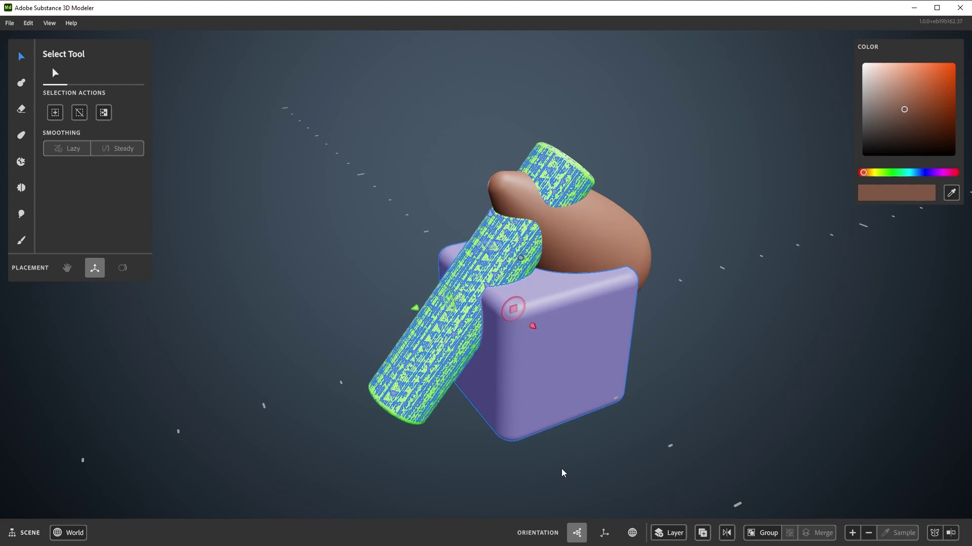
left_click(751, 325)
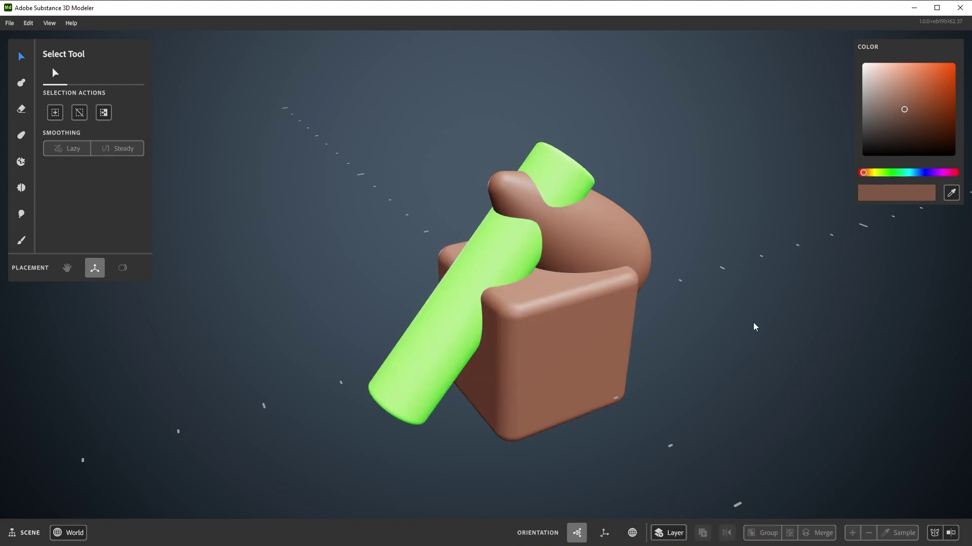
Try applying the cylinder's union Boolean to both the cube and the teardrop shape and moving them together
left_click(533, 322)
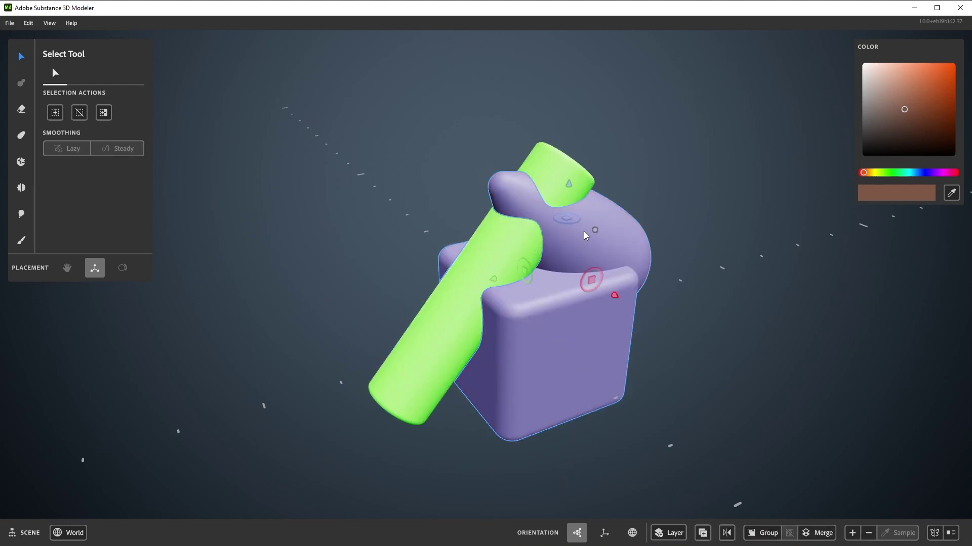
right_click(609, 246)
left_click(683, 475)
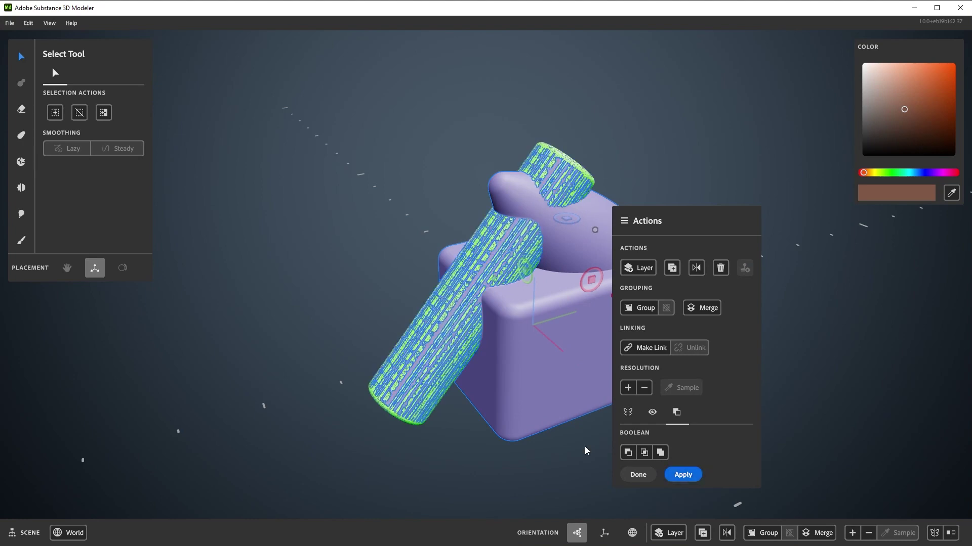
scroll(603, 349, "down", 3)
middle_click_drag(584, 317, 615, 352, "alt")
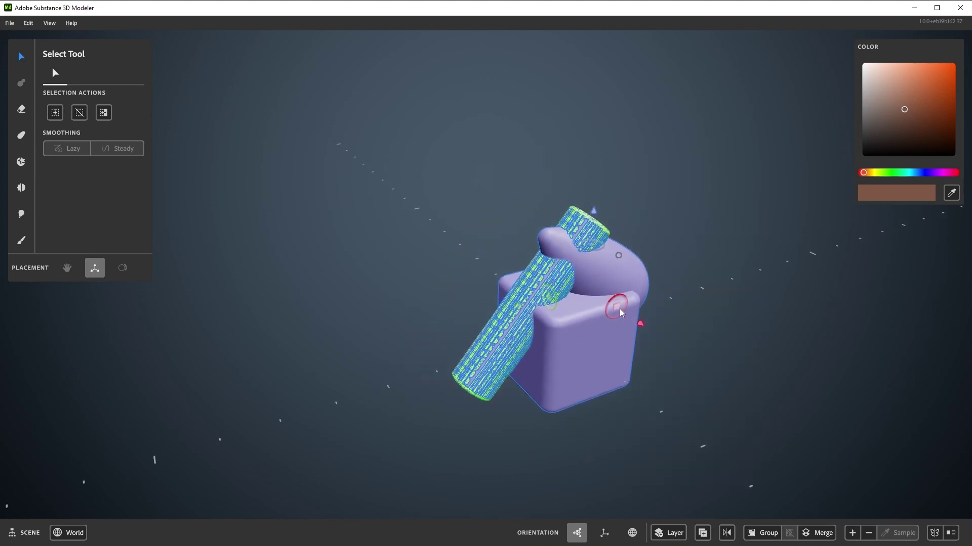
left_click_drag(617, 306, 473, 231)
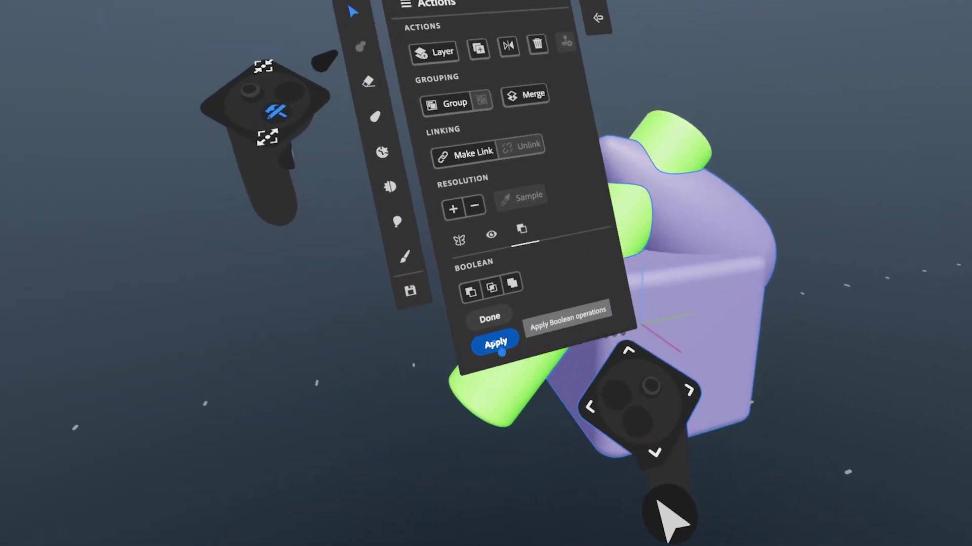
In VR, try applying the union Boolean and pulling the resulting shape aside to check it
left_click(495, 344)
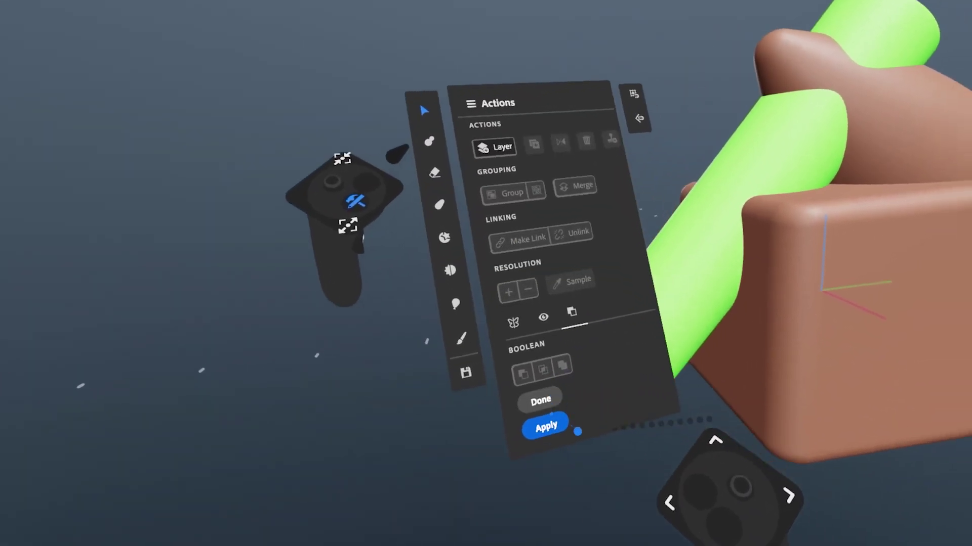
left_click(438, 465)
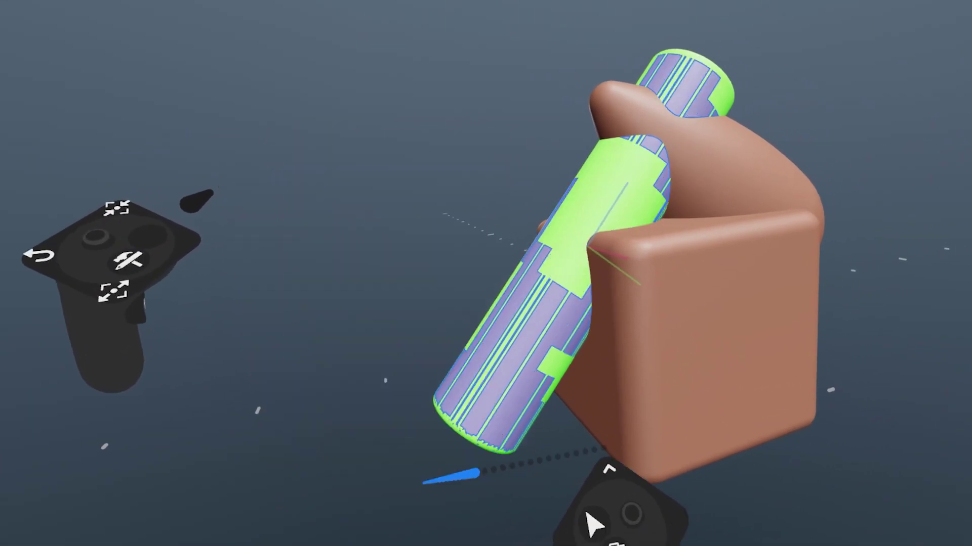
left_click_drag(572, 351, 403, 339)
key("ctrl+z")
key("ctrl+z")
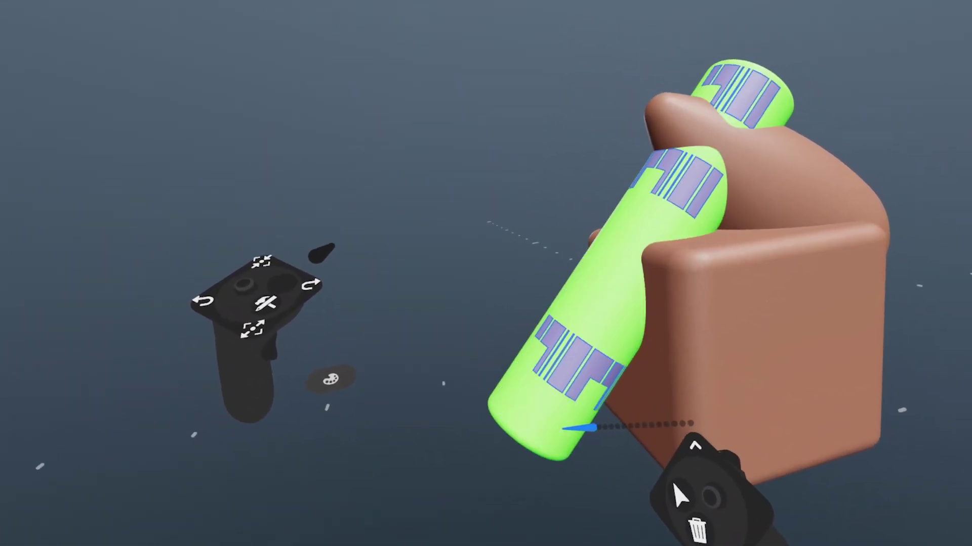
In VR, try applying the union Boolean with only the cube selected
left_click(657, 299)
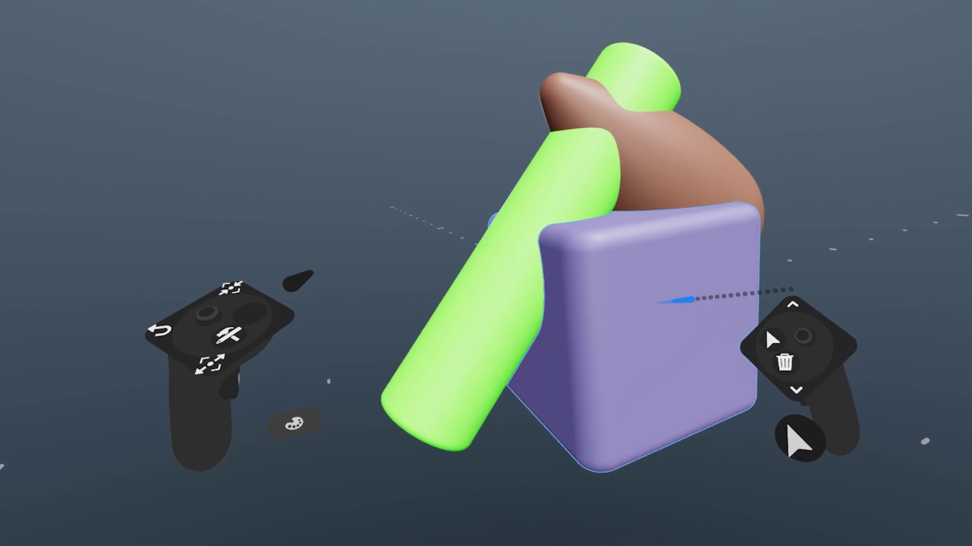
left_click(540, 464)
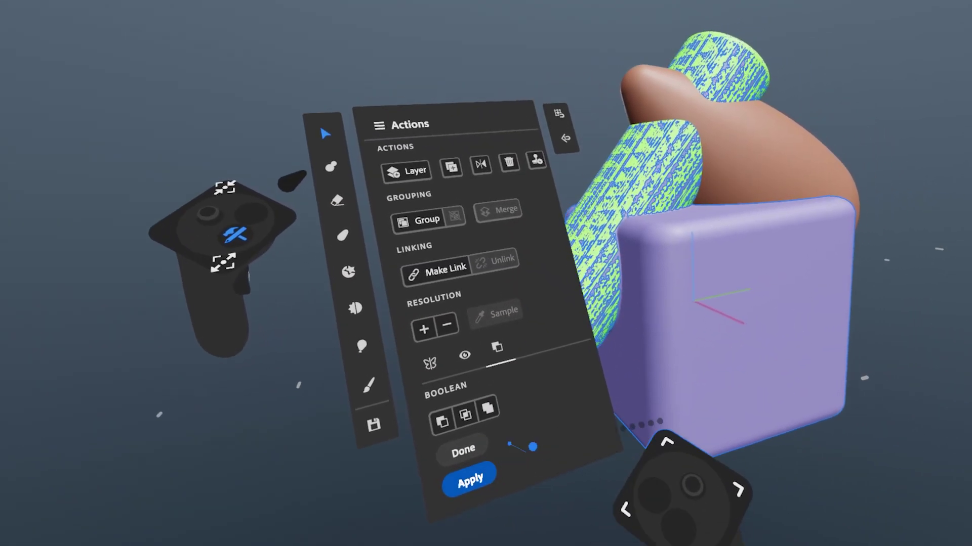
key("ctrl+z")
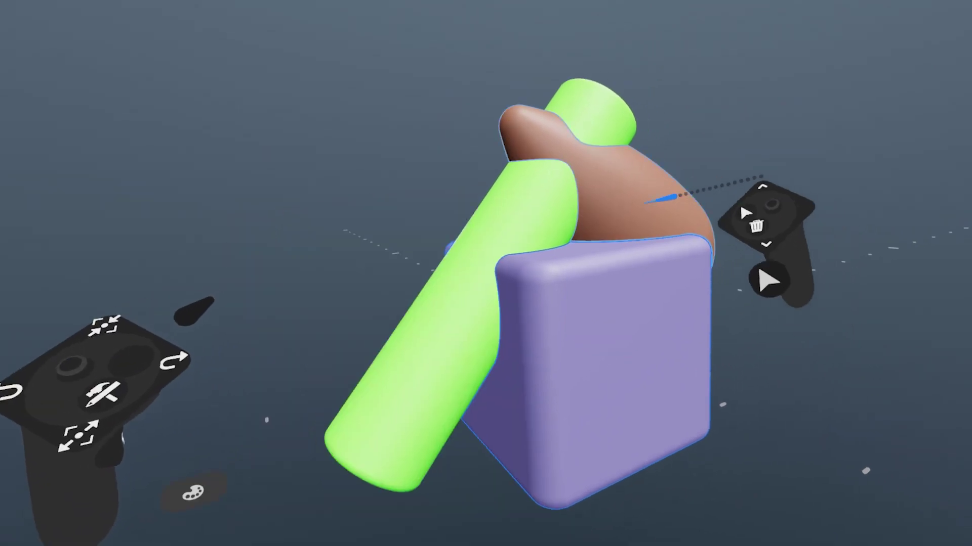
left_click(644, 267)
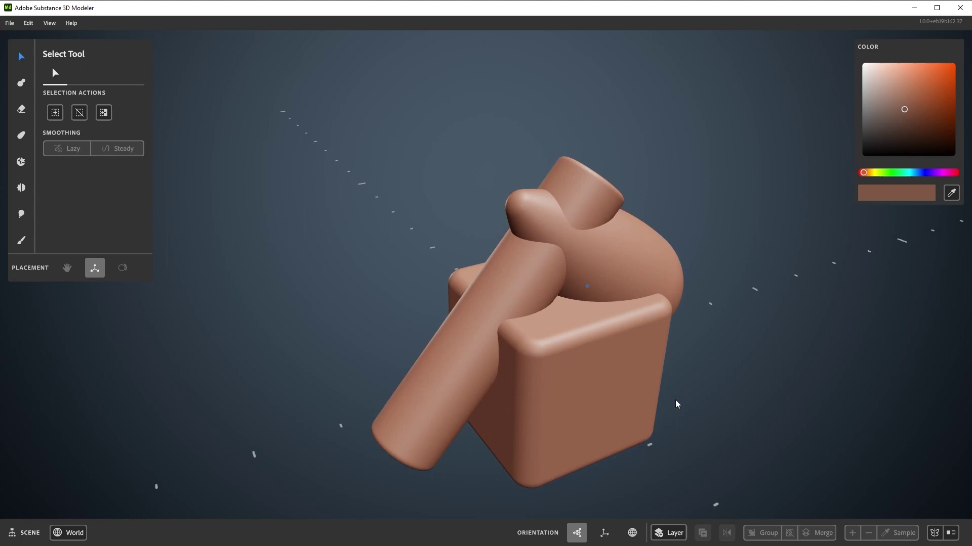
Set the teardrop shape behind the cube as a subtract Boolean object
left_click(618, 261)
right_click(618, 257)
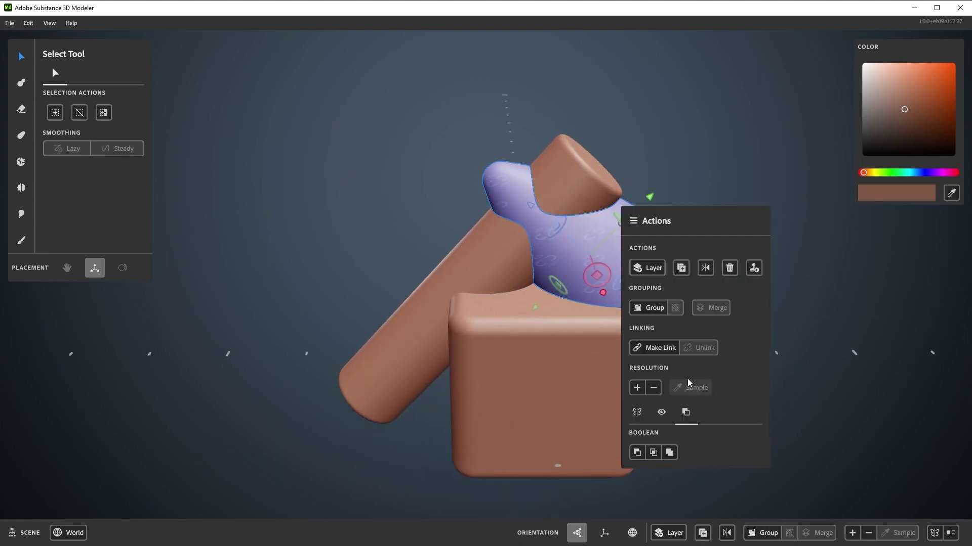
left_click(637, 453)
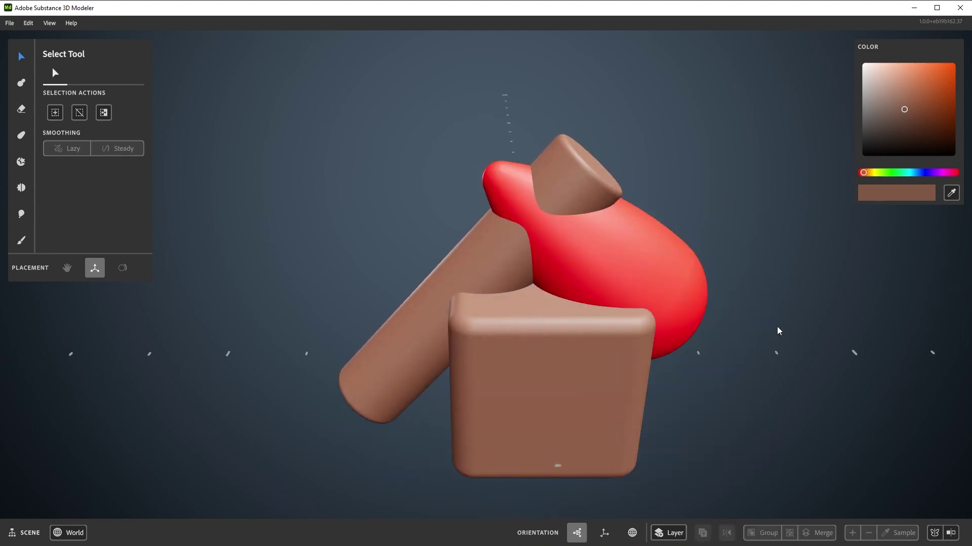
Try the subtract Boolean with no layer selected, moving the cube and the cylinder to check their cuts
right_click(754, 277)
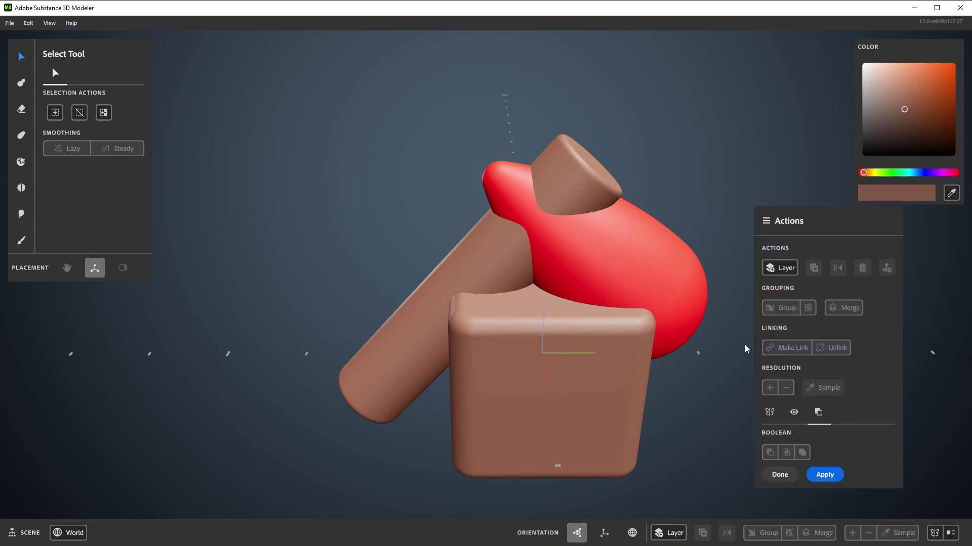
left_click(563, 361)
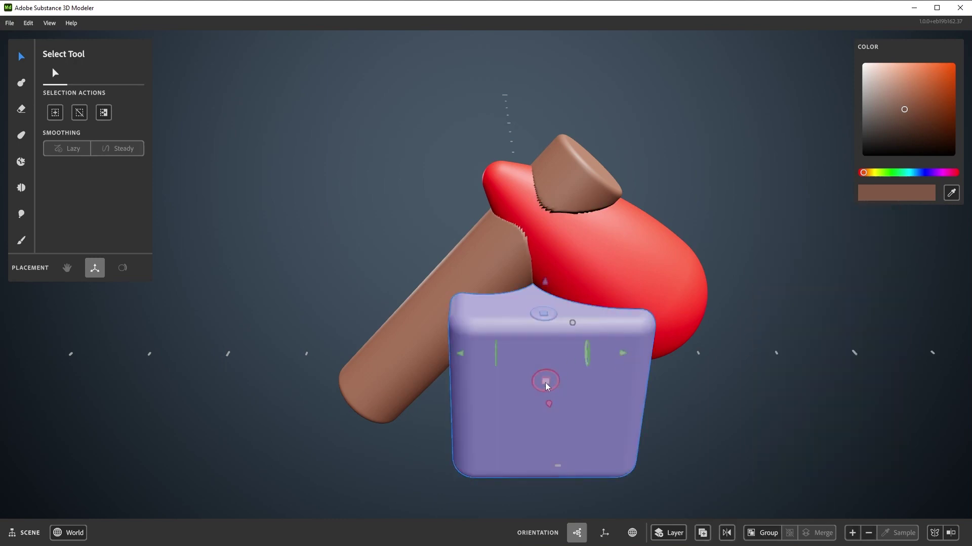
left_click_drag(545, 382, 527, 485)
key("ctrl+z")
left_click(513, 275)
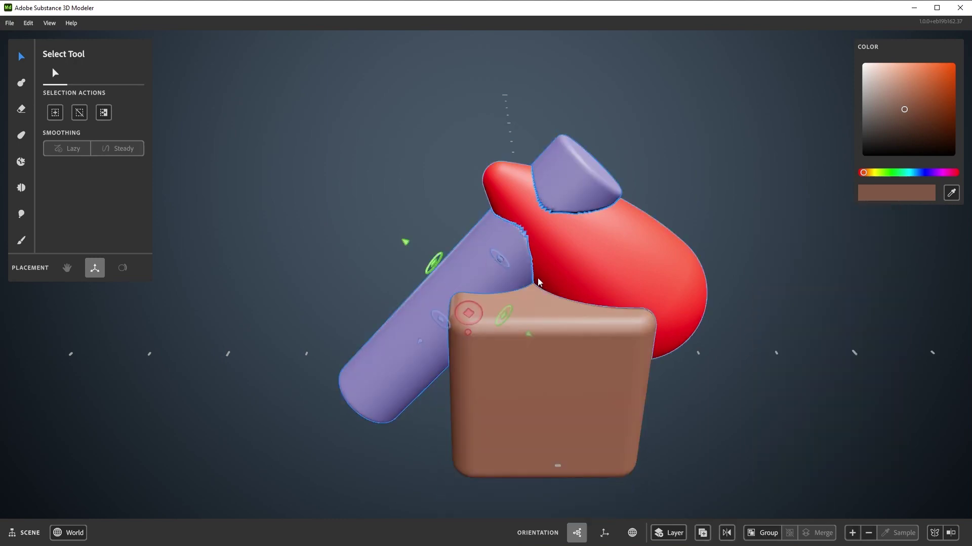
left_click_drag(527, 334, 438, 288)
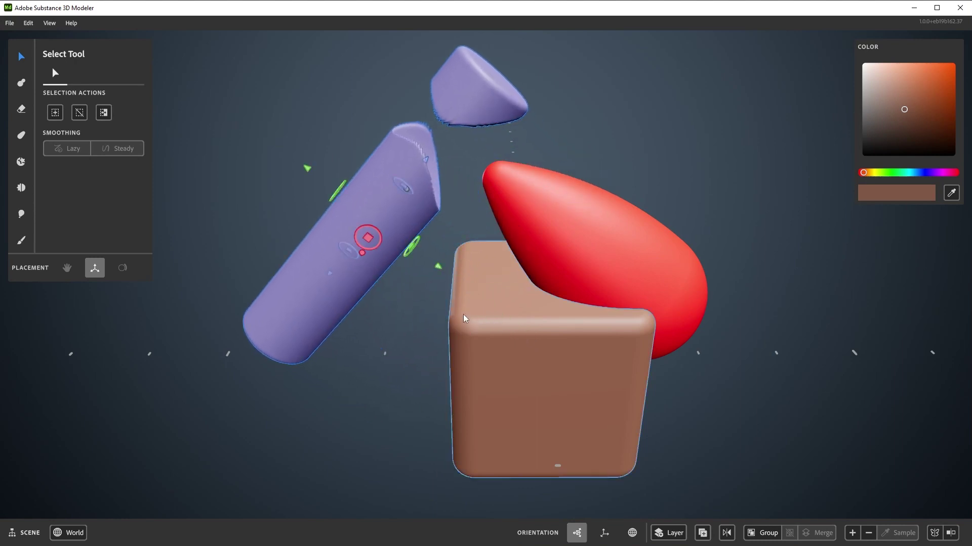
key("ctrl+z")
Try the subtraction with the cylinder selected, shifting the cube and the cylinder away from the red shape
right_click(512, 270)
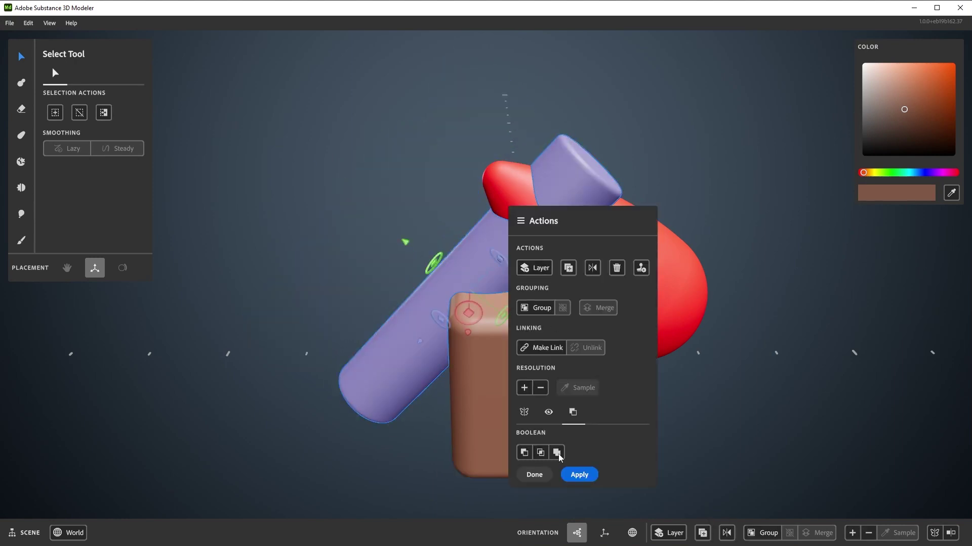
left_click(689, 429)
left_click(566, 341)
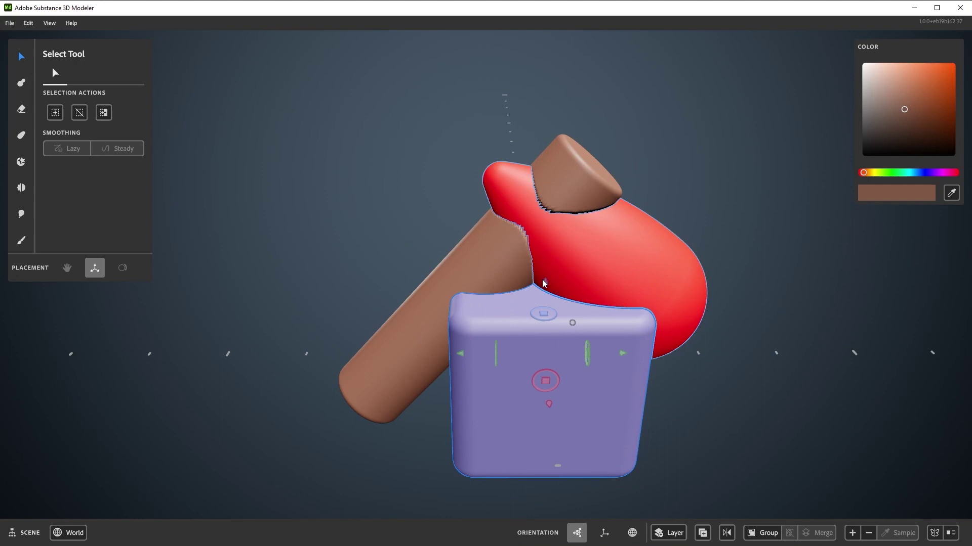
left_click_drag(546, 281, 545, 400)
key("ctrl+z")
left_click(471, 258)
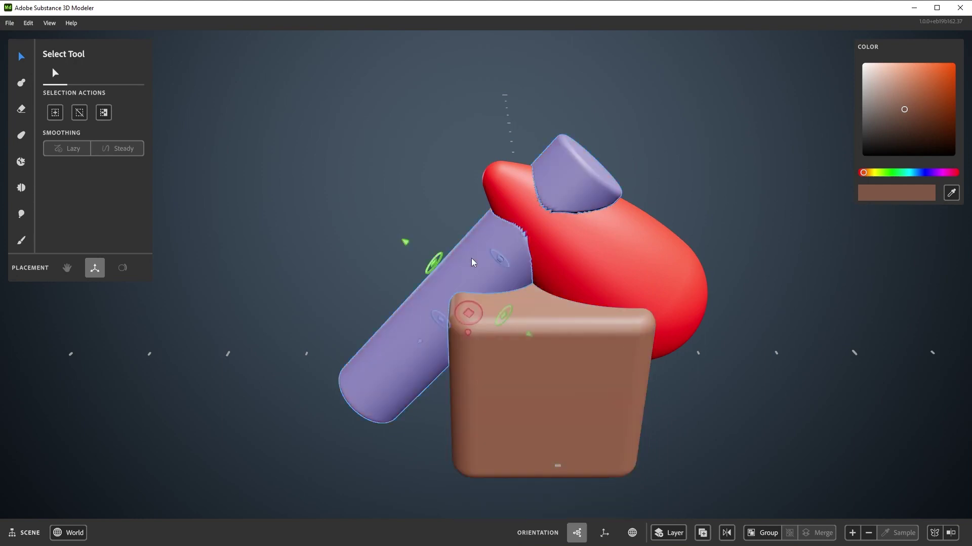
left_click_drag(527, 333, 444, 283)
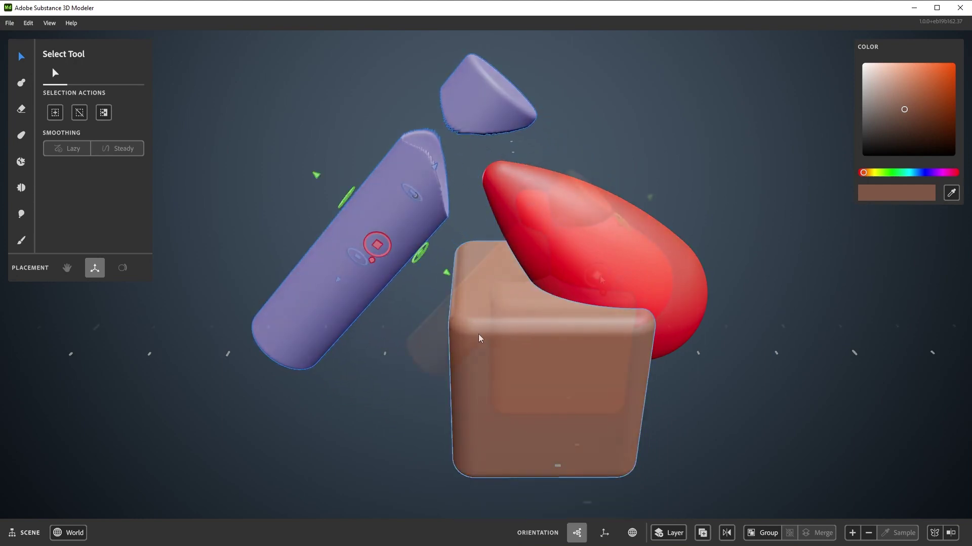
key("ctrl+z")
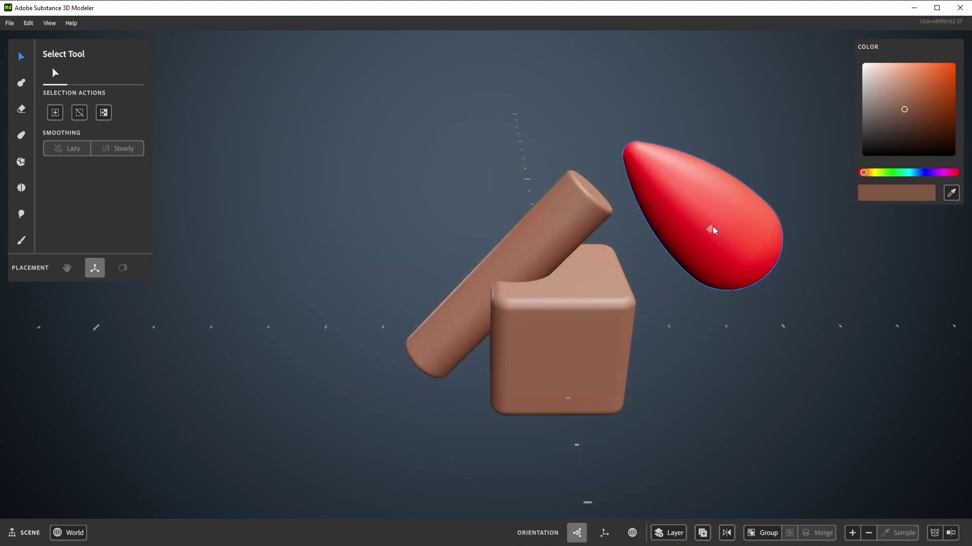
Open the Boolean options for the red subtract shape
left_click(712, 227)
right_click(711, 300)
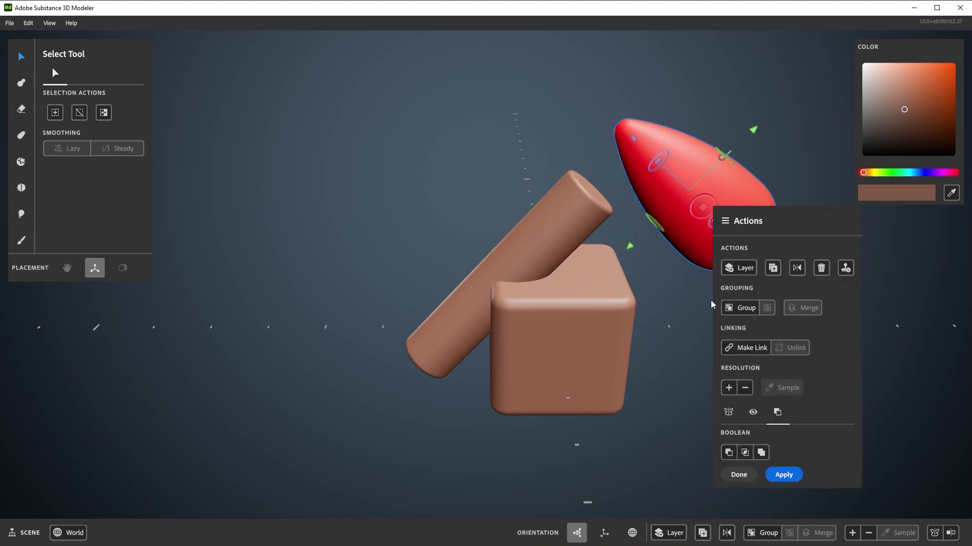
left_click(673, 474)
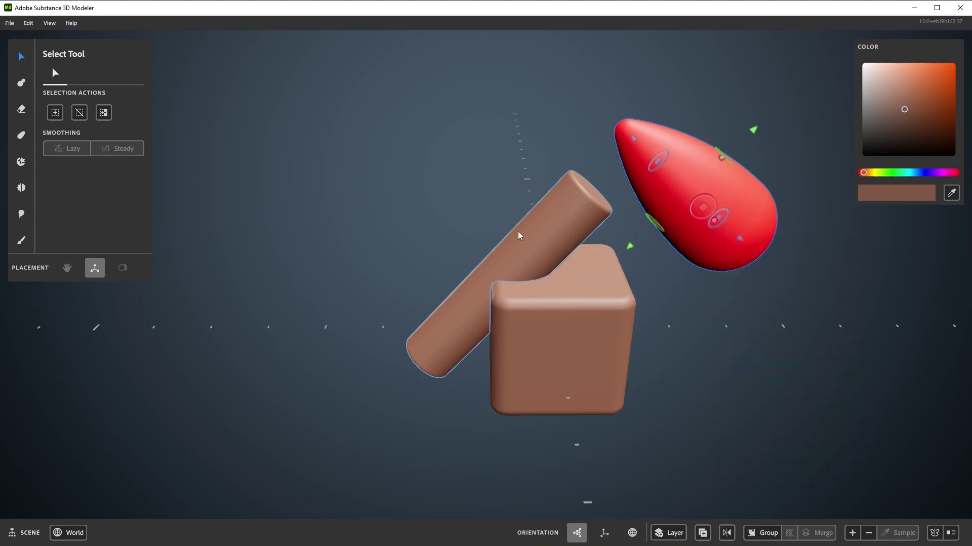
Select the cylinder and the cube, shift them away from the red shape, and move the cylinder clear of the cube
left_click(520, 234)
left_click(581, 317, "shift")
left_click(558, 324)
left_click(543, 253, "shift")
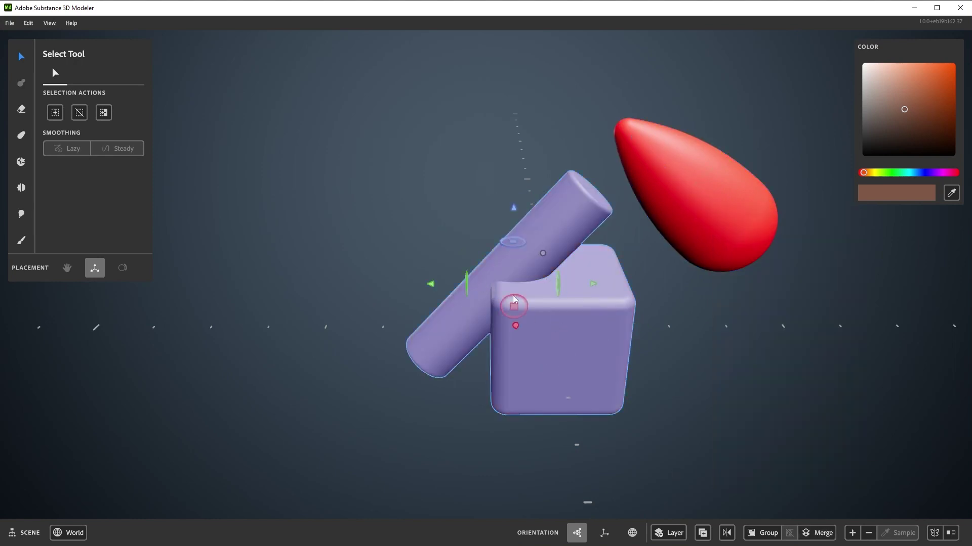
left_click_drag(516, 312, 491, 329)
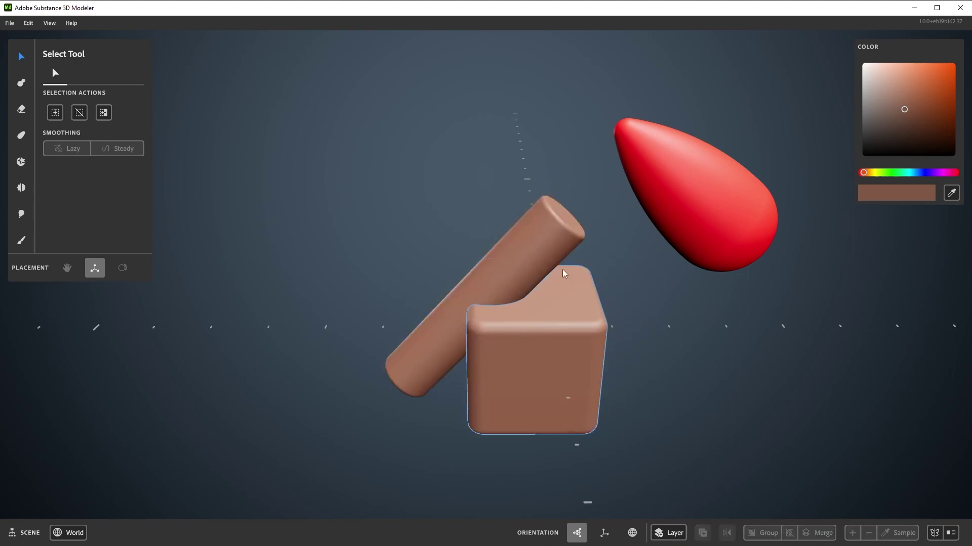
left_click_drag(542, 348, 458, 288)
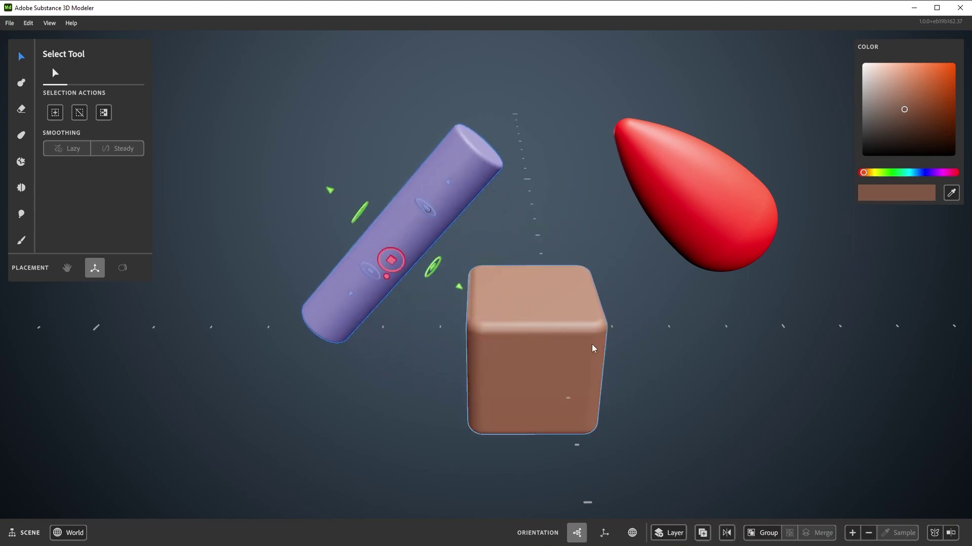
Undo the last moves of the cylinder and the cube
key("ctrl+z")
left_click(616, 357)
key("ctrl+z")
key("ctrl+z")
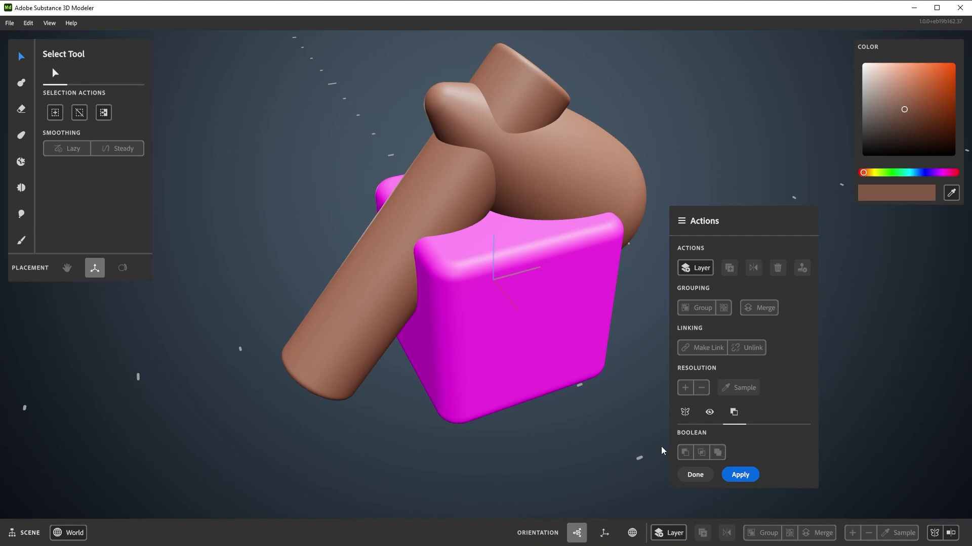
Try the magenta cube's intersect Boolean with no layer selected, inspect the cube, and undo the operation
left_click(737, 477)
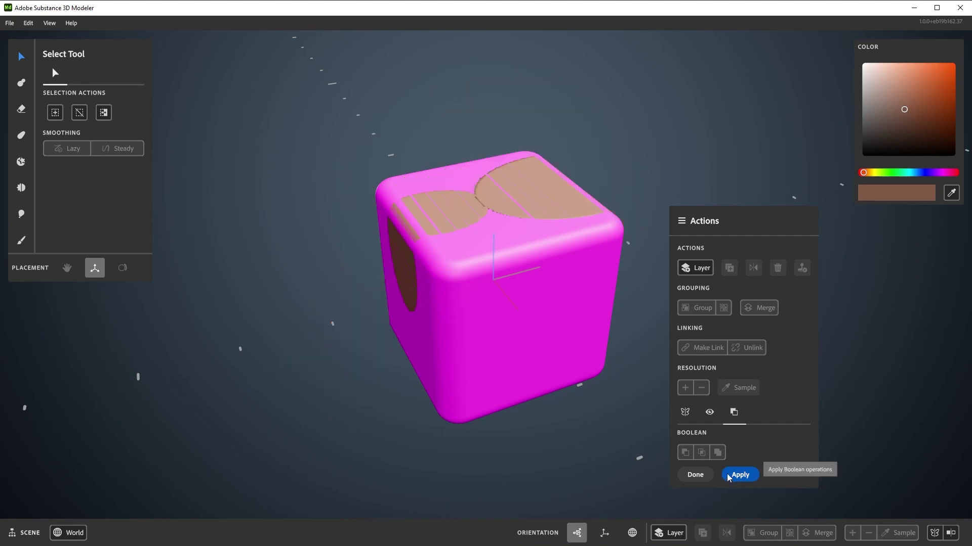
left_click(560, 323)
left_click_drag(495, 213, 528, 271)
key("ctrl+z")
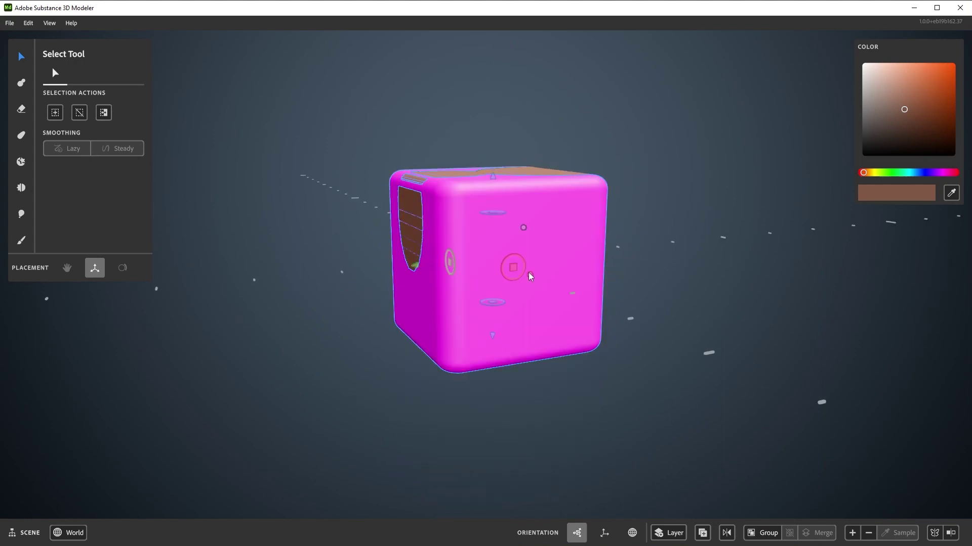
key("ctrl+z")
middle_click_drag(700, 194, 755, 210)
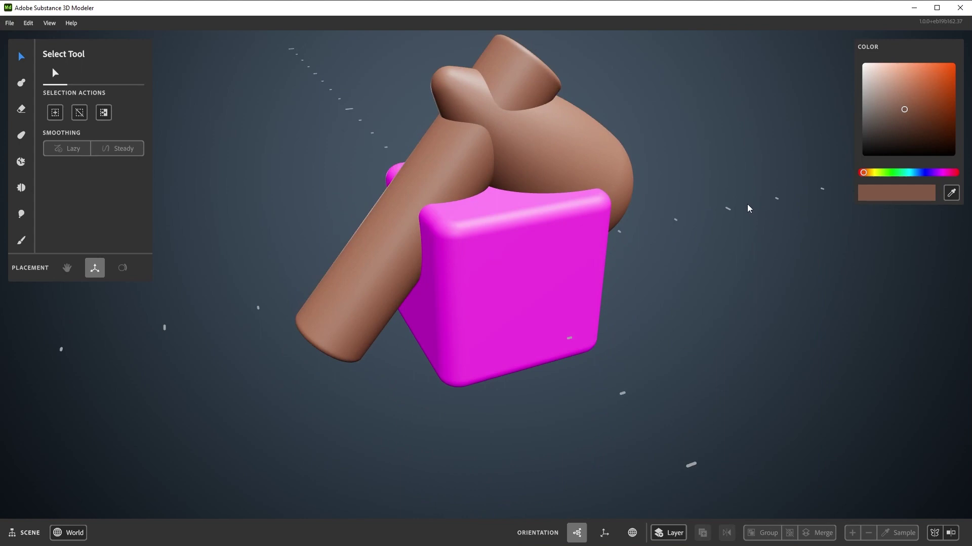
Try the intersect Boolean with only the teardrop selected, shift the magenta cube to inspect the cut, and undo both
right_click(605, 162)
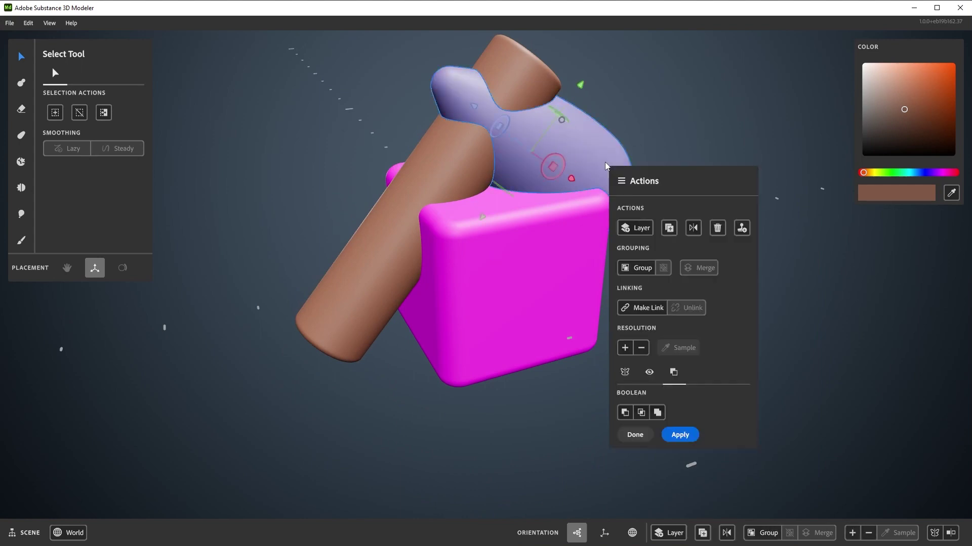
left_click(679, 434)
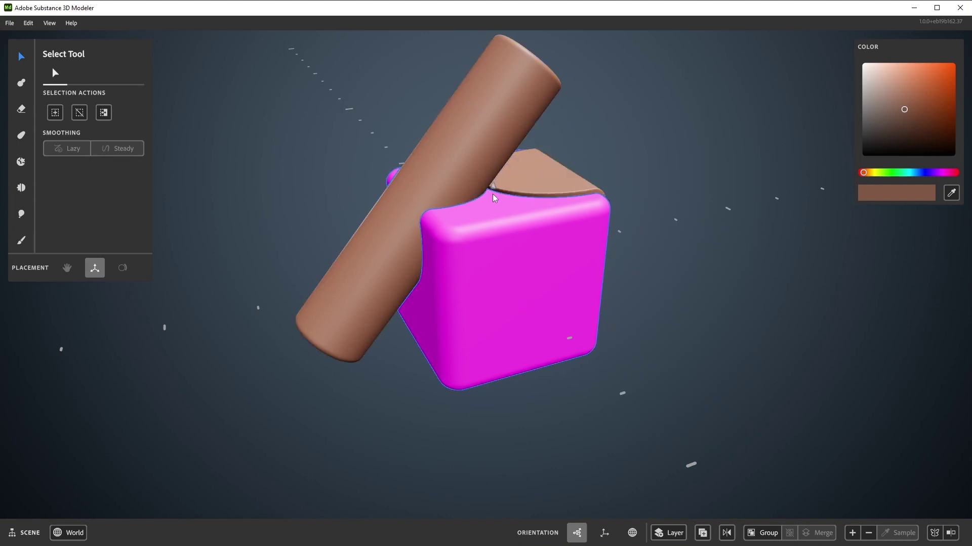
left_click_drag(493, 194, 501, 309)
key("ctrl+z")
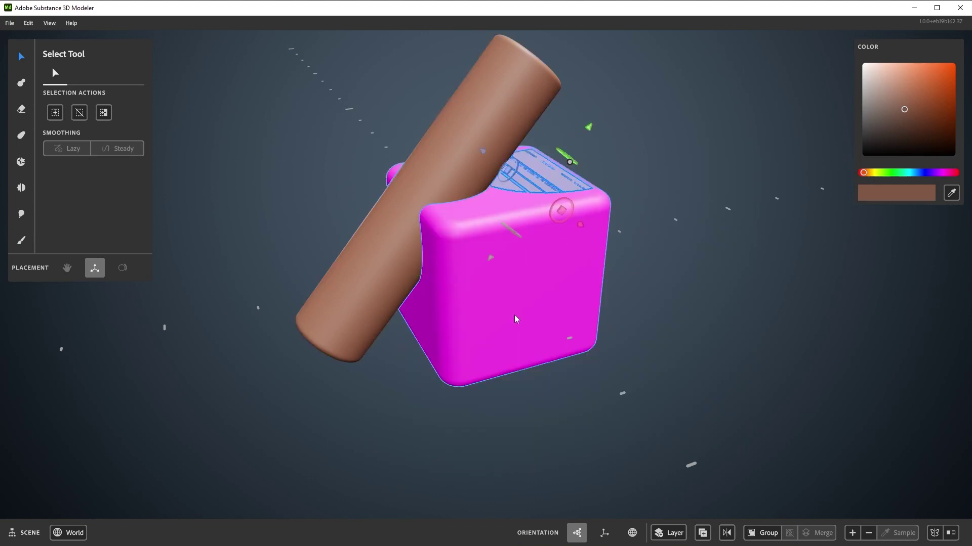
key("ctrl+z")
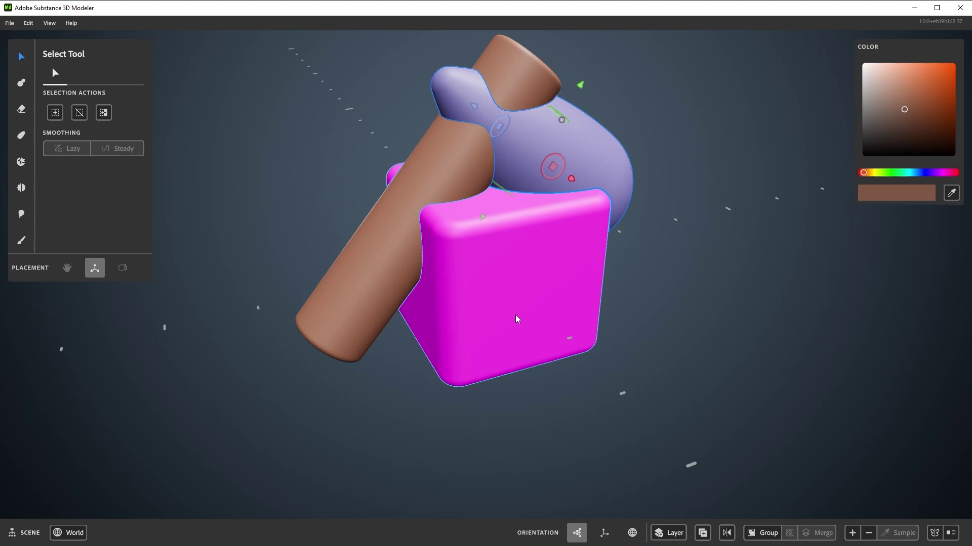
Move the magenta cube below the other shapes, apply its intersect Boolean and finish the operation
left_click_drag(578, 277, 516, 243, "alt")
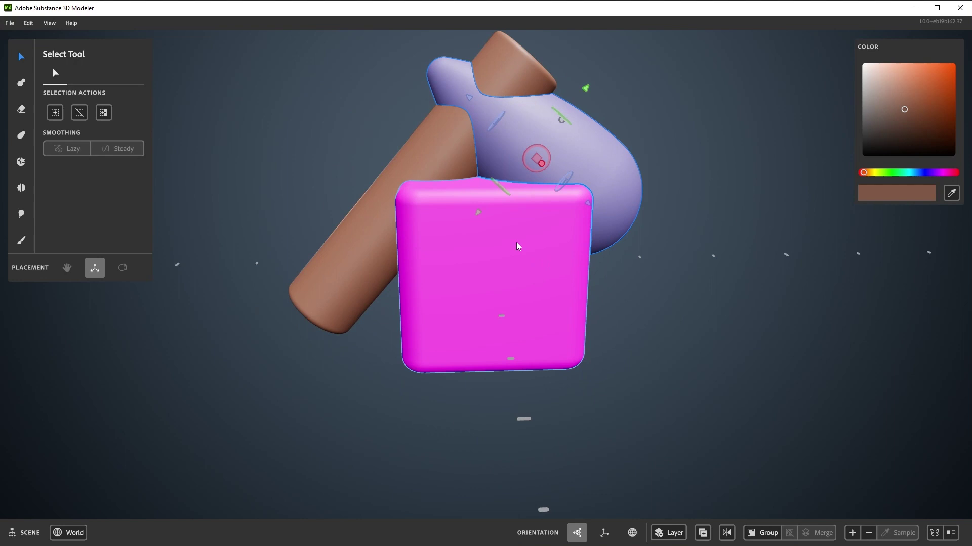
left_click(505, 256)
left_click_drag(493, 274, 570, 379)
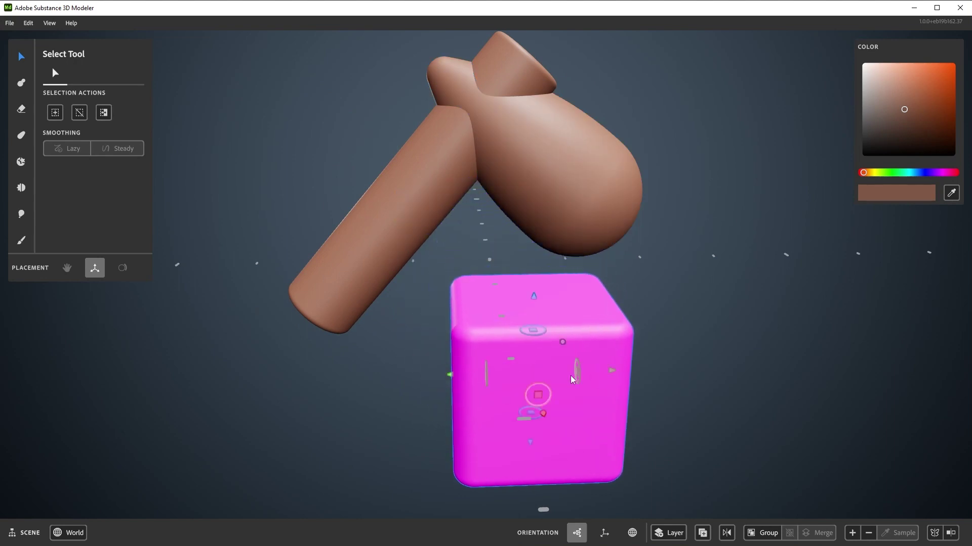
right_click(681, 250)
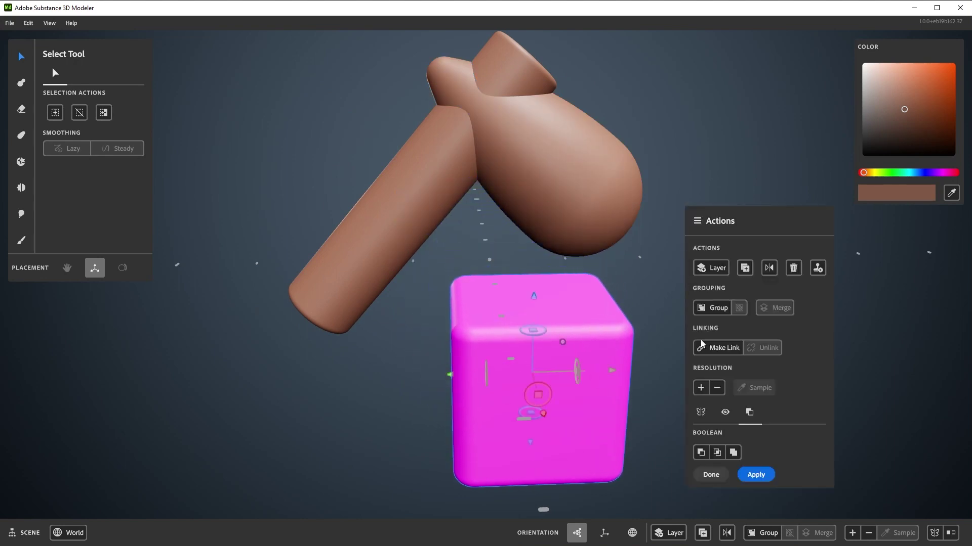
left_click(748, 477)
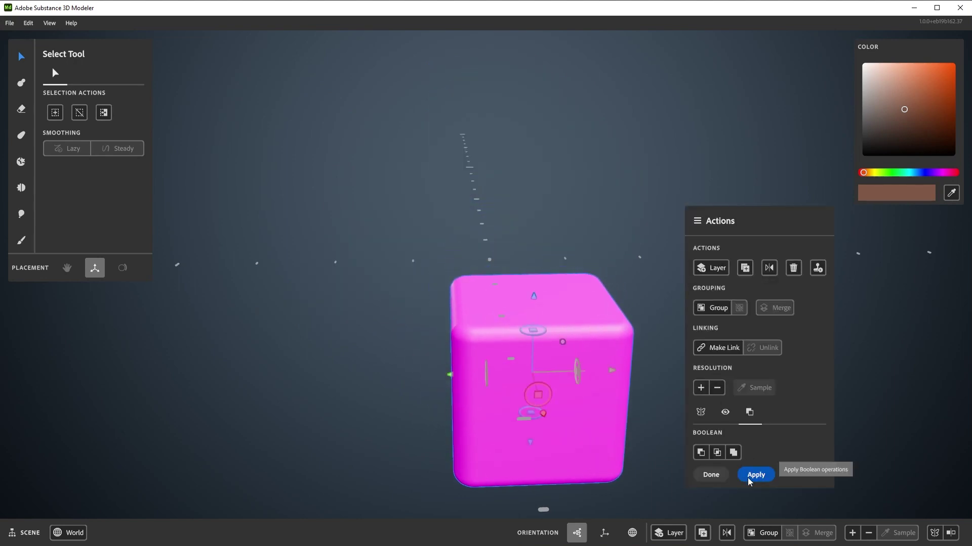
left_click(709, 475)
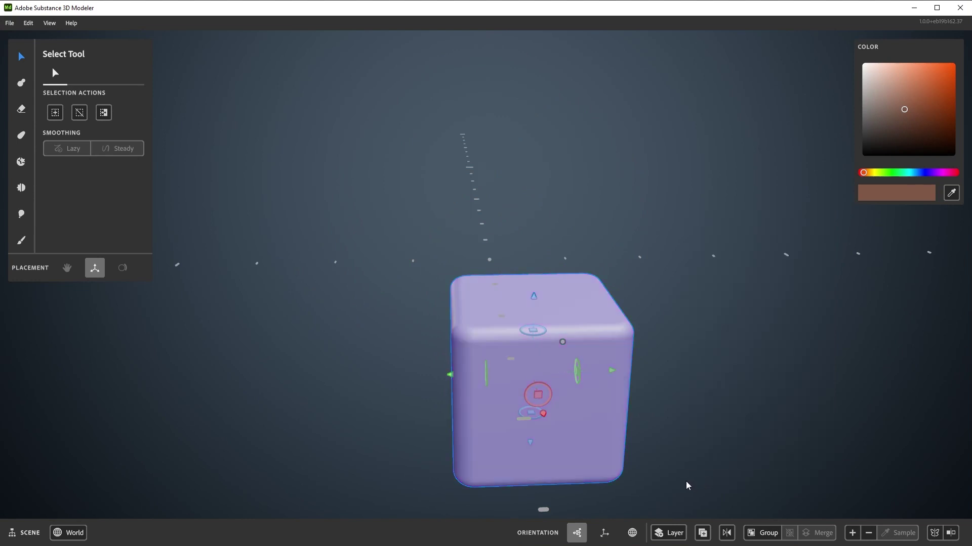
Undo the intersect Boolean and the cube's move
key("ctrl+z")
key("ctrl+z")
key("ctrl+z")
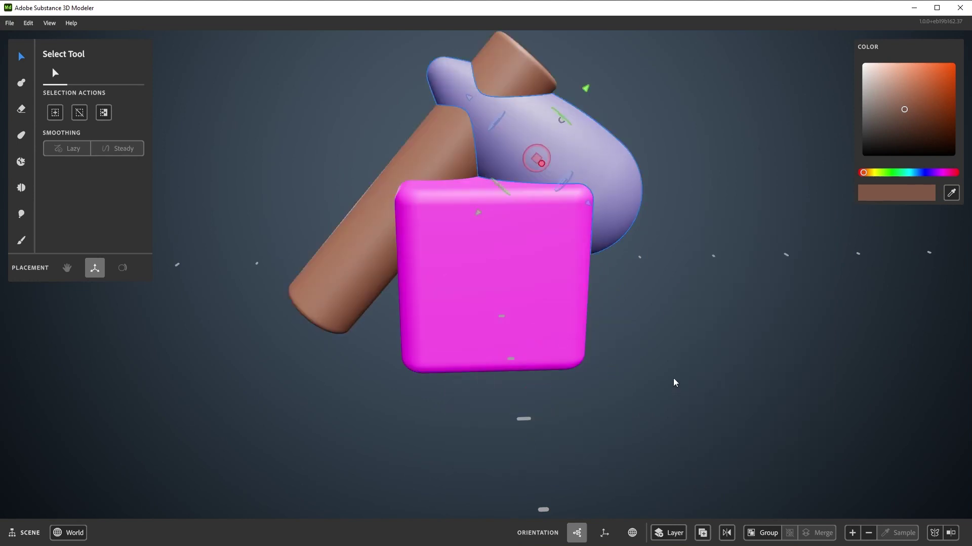
Turn off the intersect Boolean setting on the cube
left_click(563, 289)
right_click(560, 287)
left_click(599, 455)
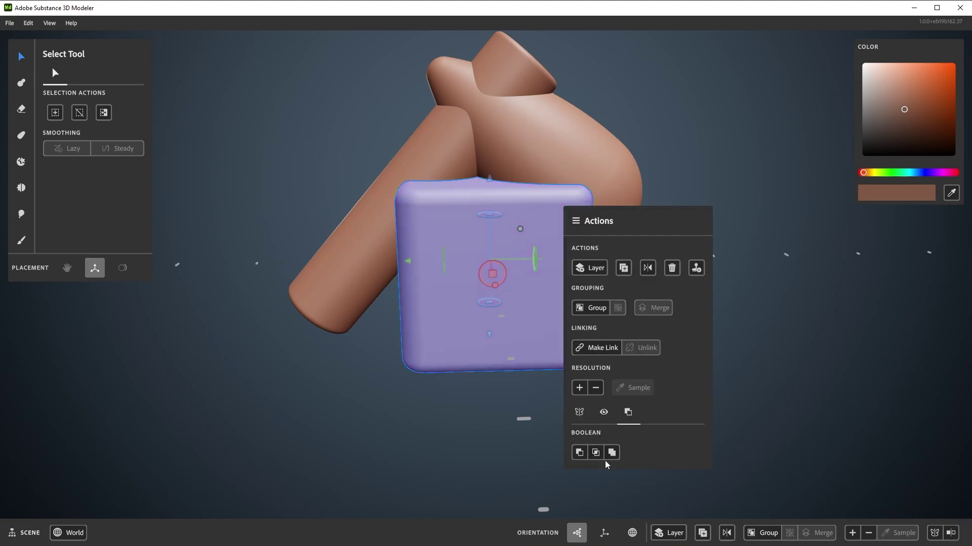
left_click(761, 269)
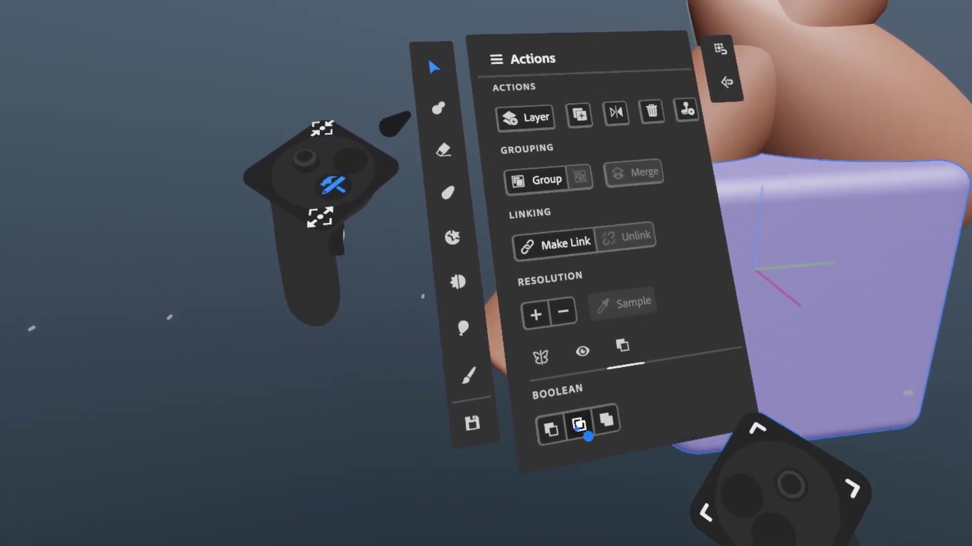
In VR, set the cube as an intersect Boolean object and apply it with only the teardrop selected
left_click(588, 436)
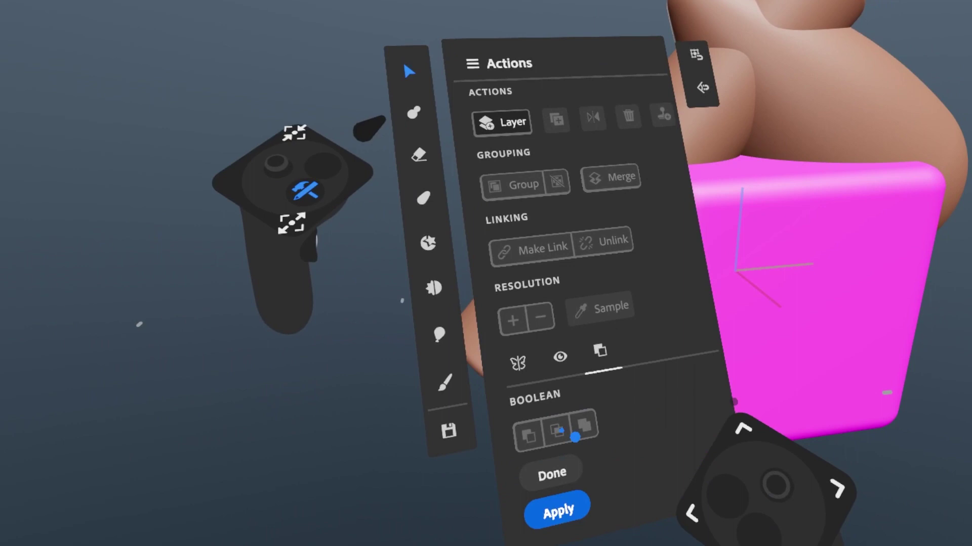
left_click(557, 526)
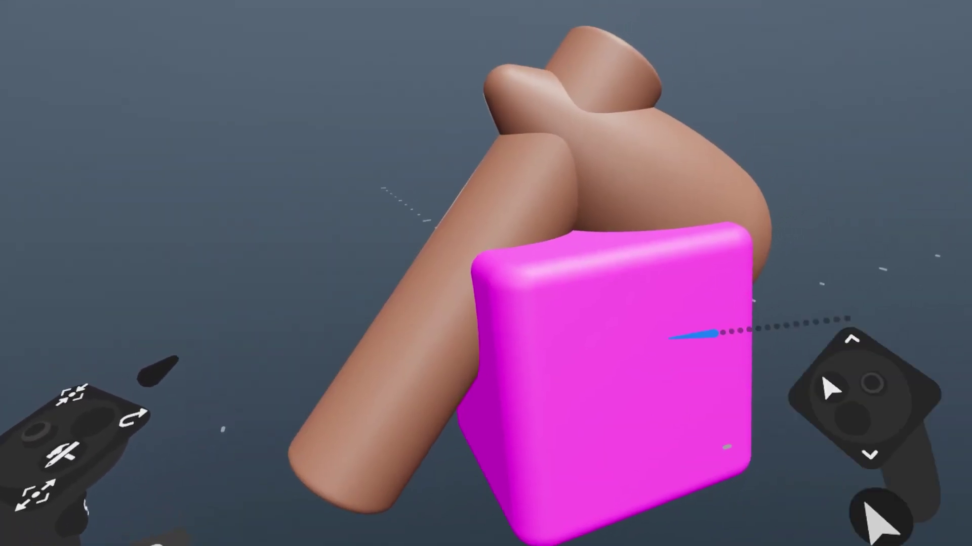
left_click(655, 212)
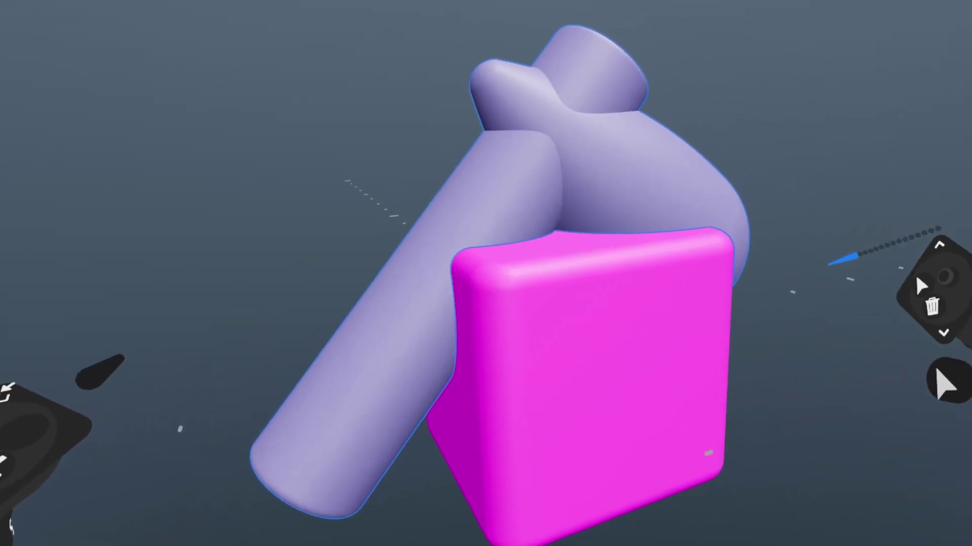
left_click(835, 262)
left_click(681, 174)
left_click(83, 399)
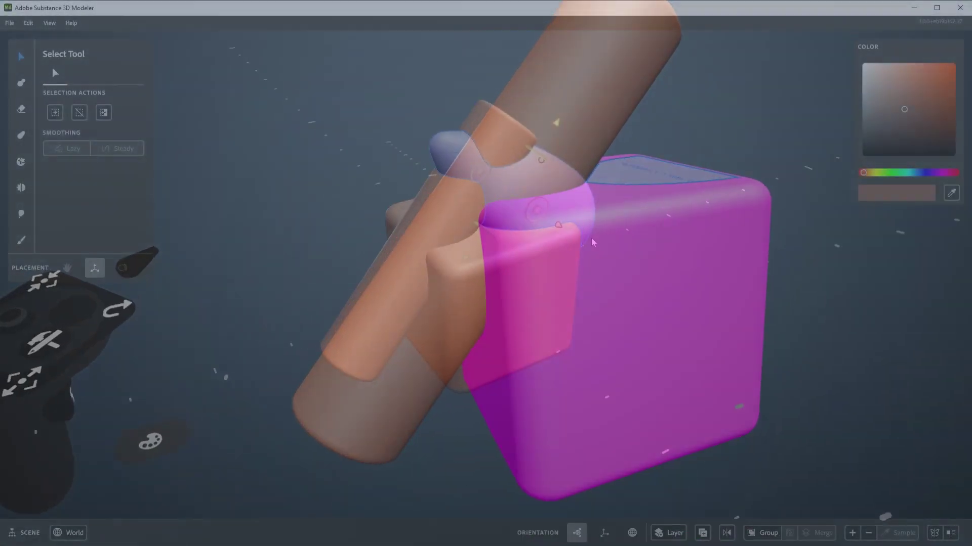
On the desktop, set the teardrop as a subtract Boolean object and reposition it
right_click(582, 198)
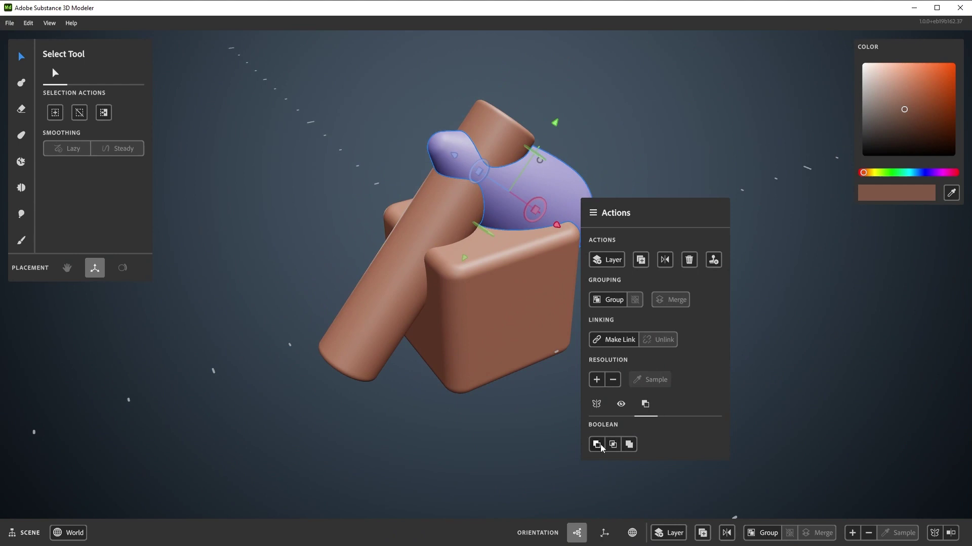
left_click(600, 446)
left_click(526, 395)
left_click_drag(574, 444, 475, 365, "alt")
left_click(572, 246)
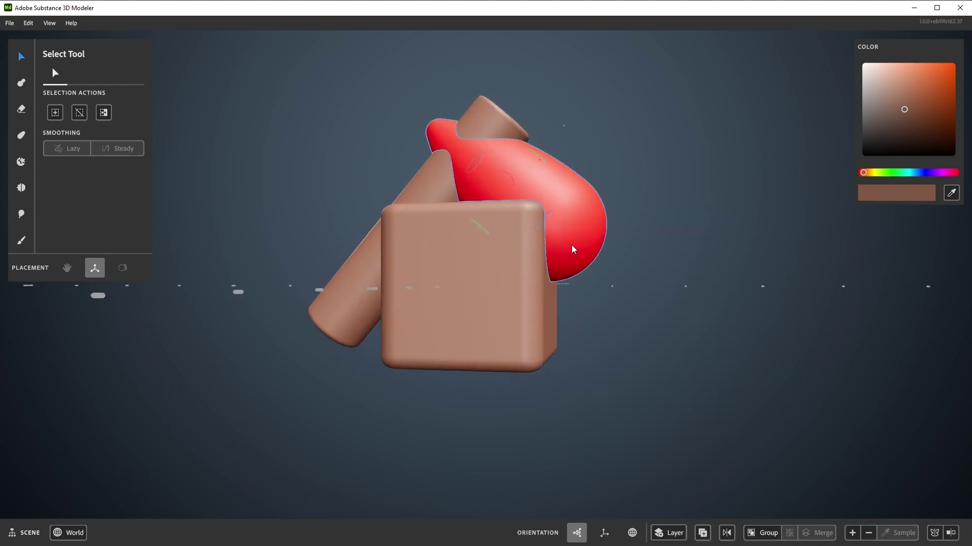
left_click_drag(505, 188, 358, 334)
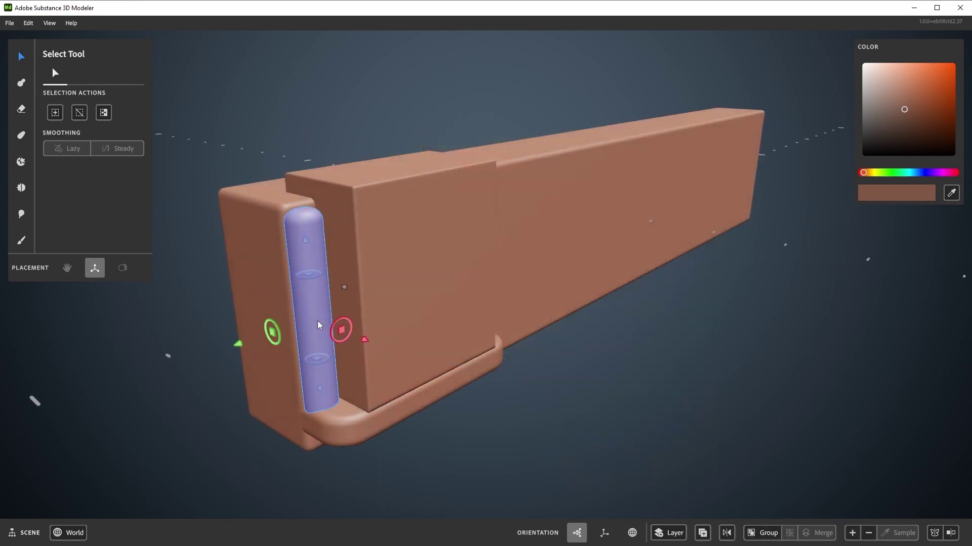
Set the vertical rod and the bottom trim piece at the beam's end as union Boolean objects
left_click(402, 423, "shift")
right_click(580, 270)
left_click(649, 413)
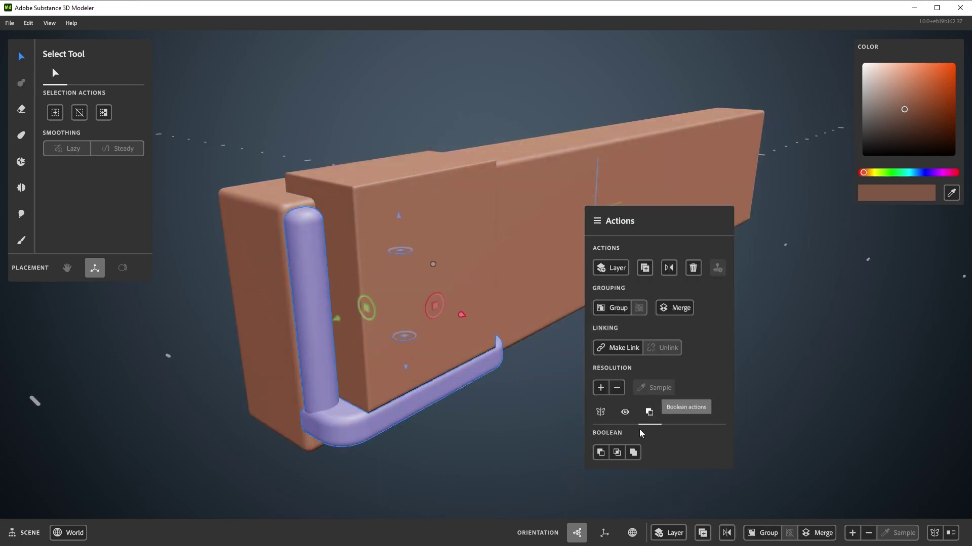
left_click(634, 453)
Set the box at the beam's end as a subtract Boolean object
left_click(449, 321)
right_click(551, 162)
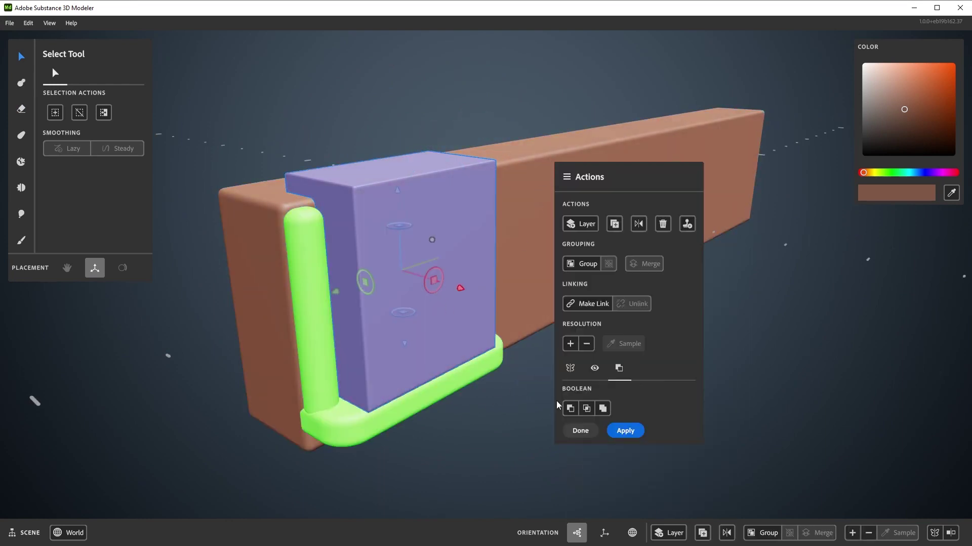
left_click(569, 407)
left_click(454, 451)
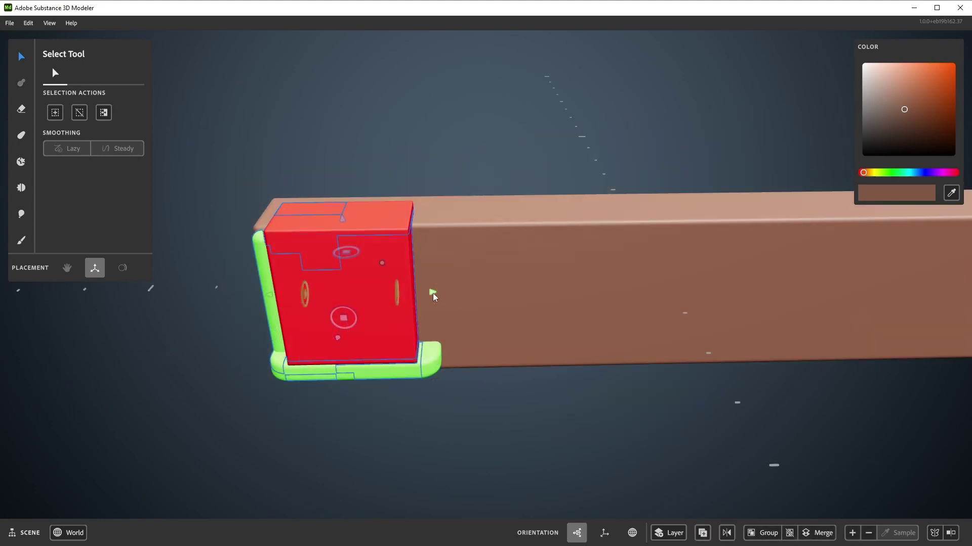
Duplicate the red box with its green rod and trim at equal spacing along the beam to make five sets
left_click_drag(434, 290, 730, 292)
key("ctrl+d")
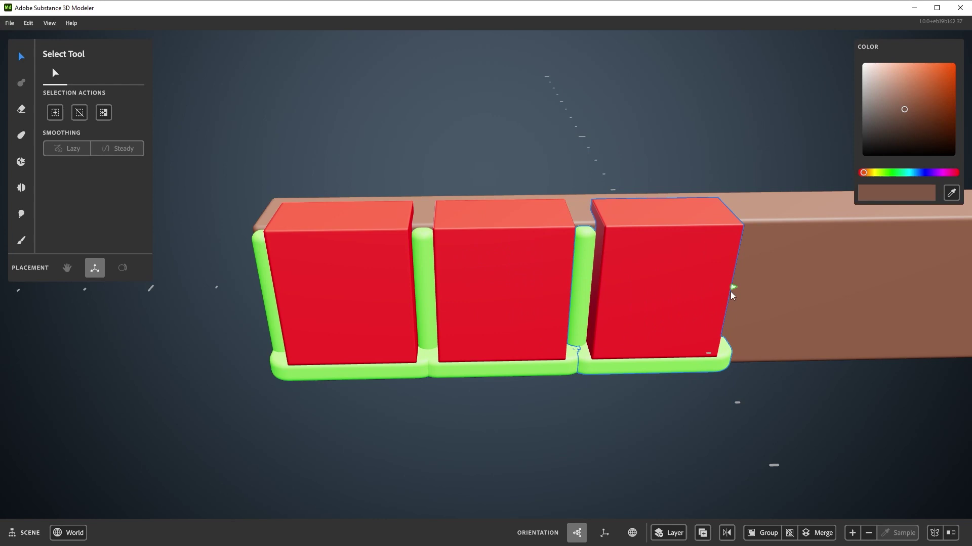
middle_click_drag(775, 318, 511, 353, "alt")
left_click_drag(464, 323, 754, 308)
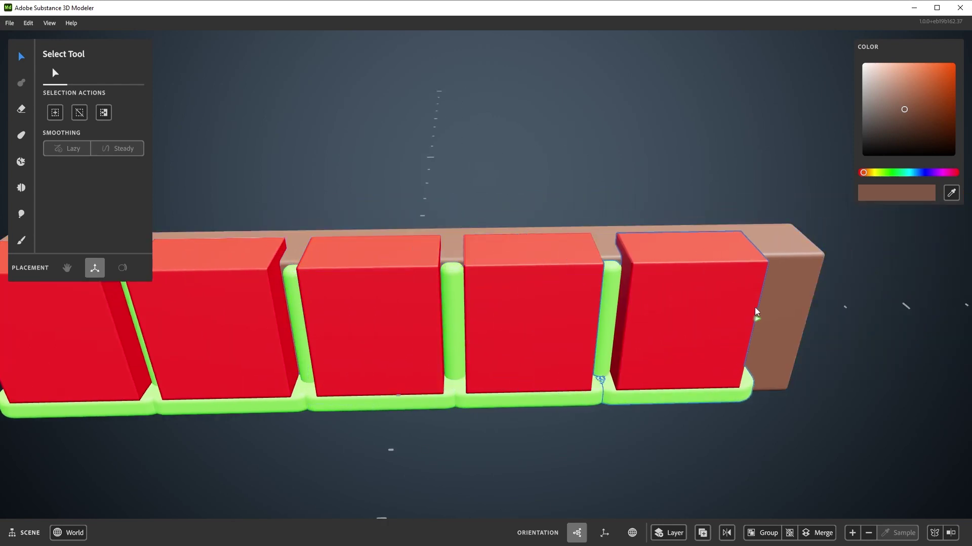
middle_click_drag(754, 308, 702, 335)
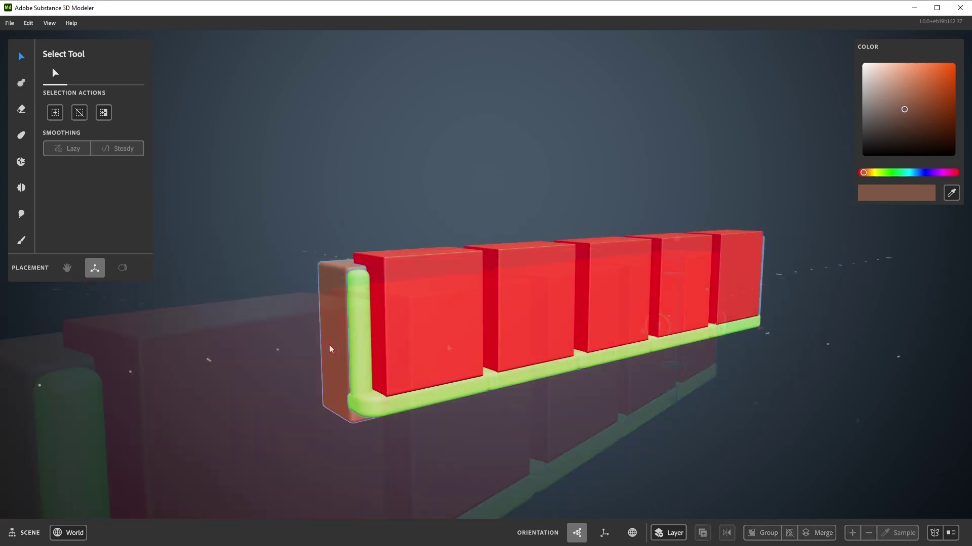
Apply the union and subtract Booleans to the long beam and move it up, clear of the Boolean objects
left_click(332, 345)
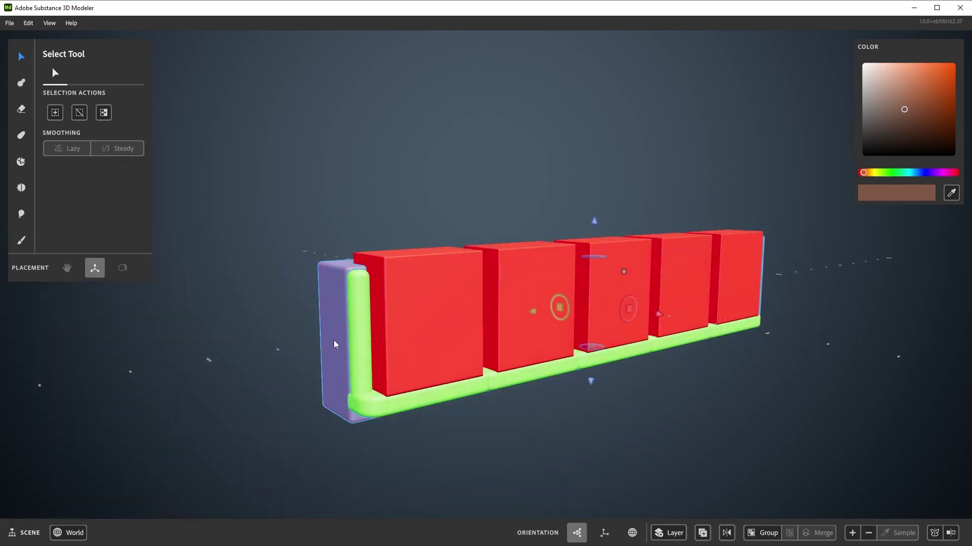
right_click(336, 338)
left_click(419, 475)
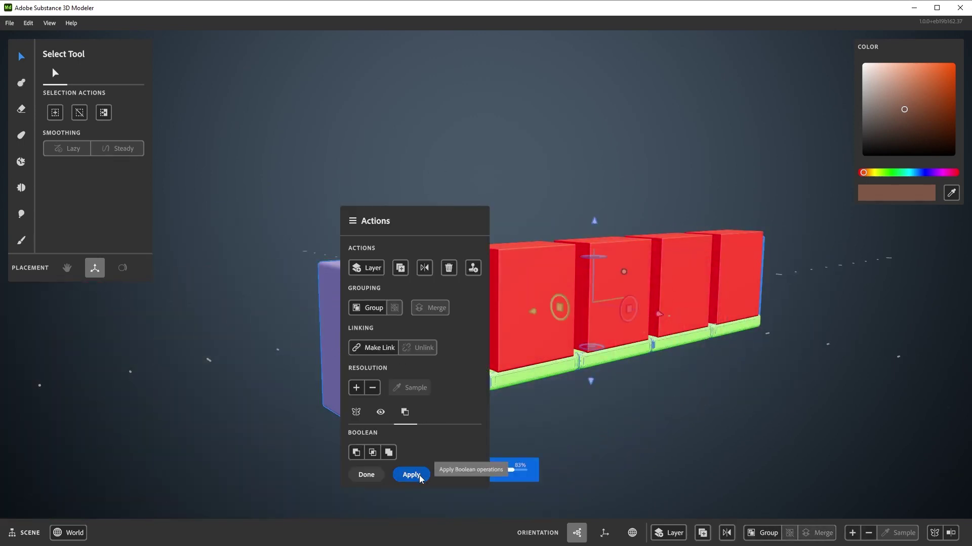
left_click(558, 419)
left_click_drag(595, 220, 590, 66)
left_click_drag(579, 133, 518, 219, "alt")
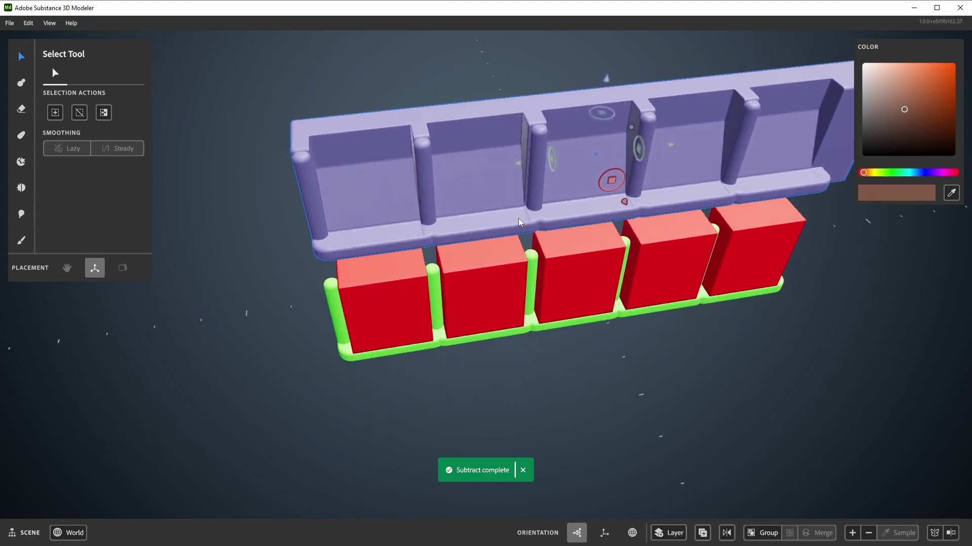